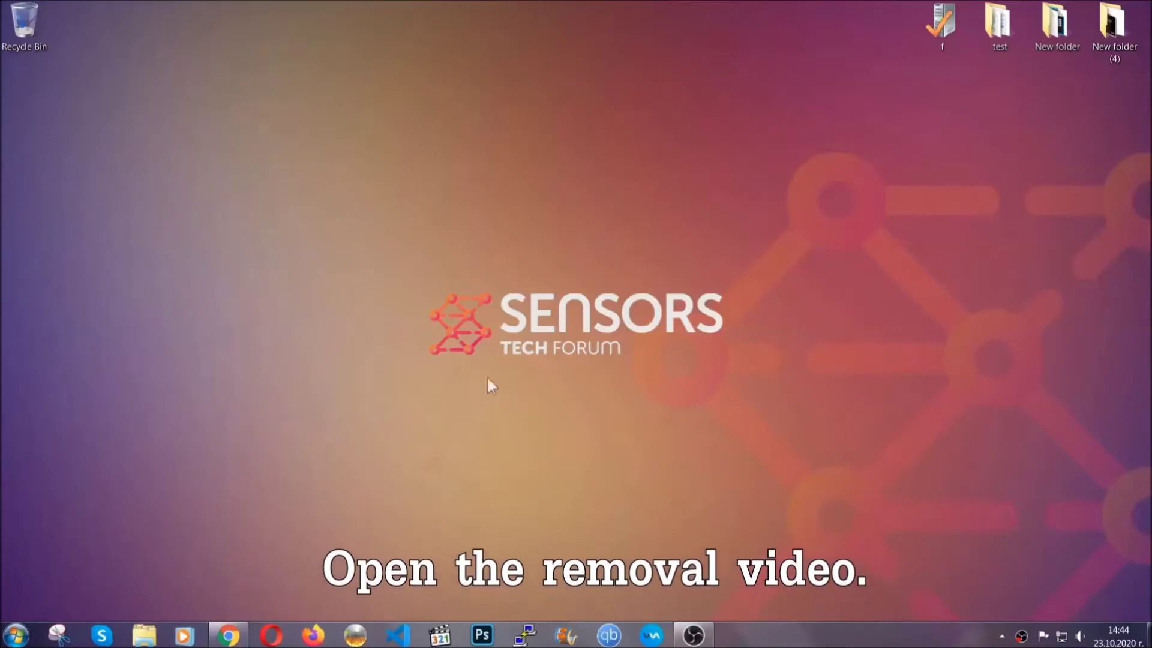
# Step: Bring the Chrome window with 'How to Remove a Ransomware Virus (Windows)' to the front
pyautogui.click(227, 636)
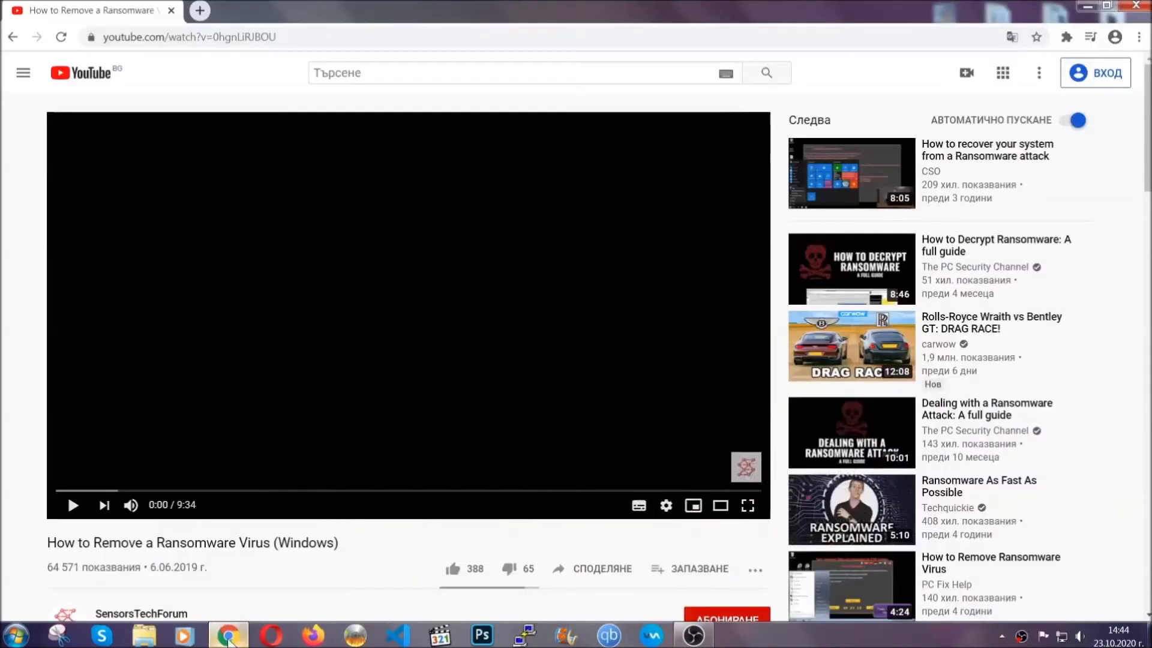
# Step: Download SpyHunter-Installer.exe from the SensorsTechForum article in the video description and run it
pyautogui.scroll(-4, 209, 488)
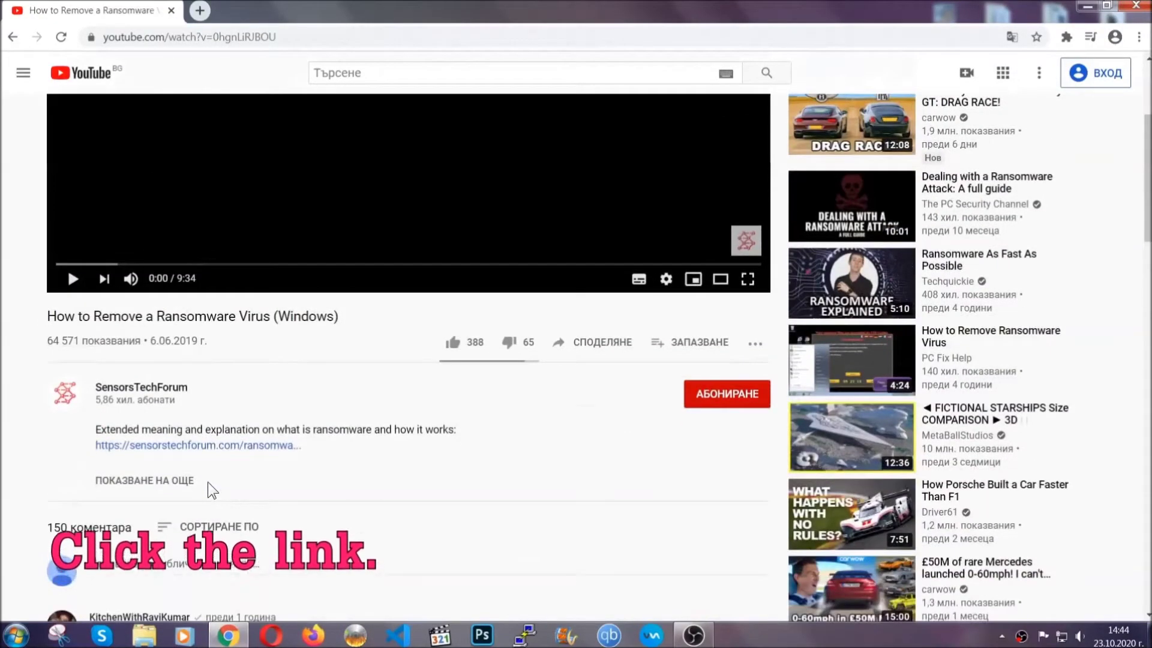
pyautogui.click(232, 457)
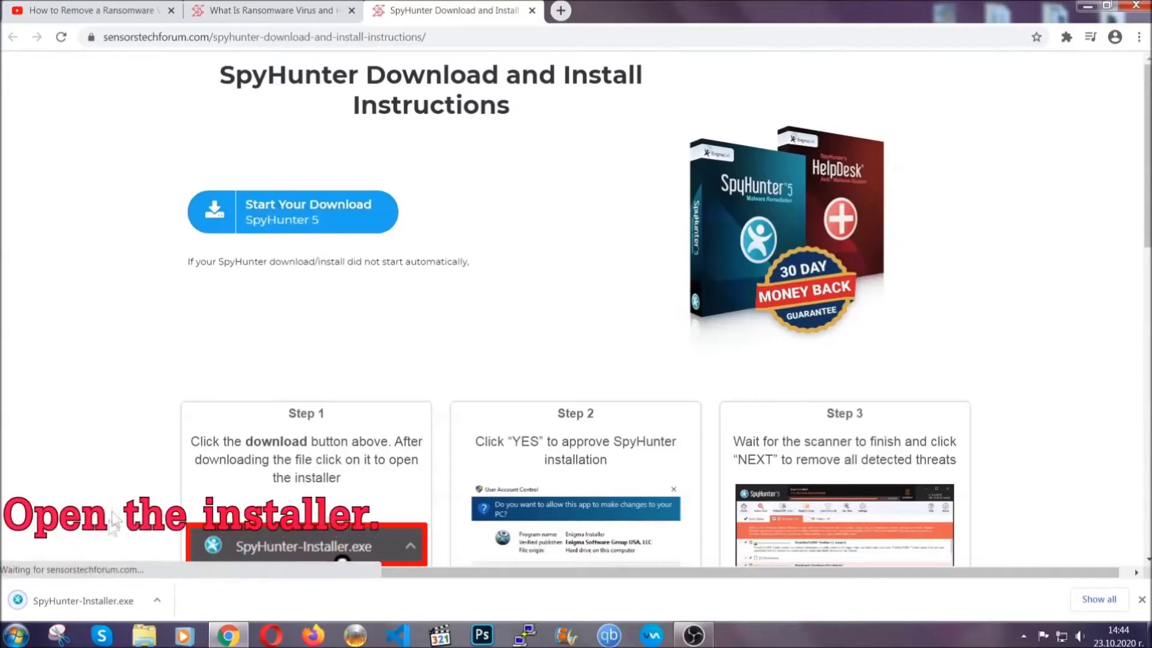
pyautogui.click(81, 599)
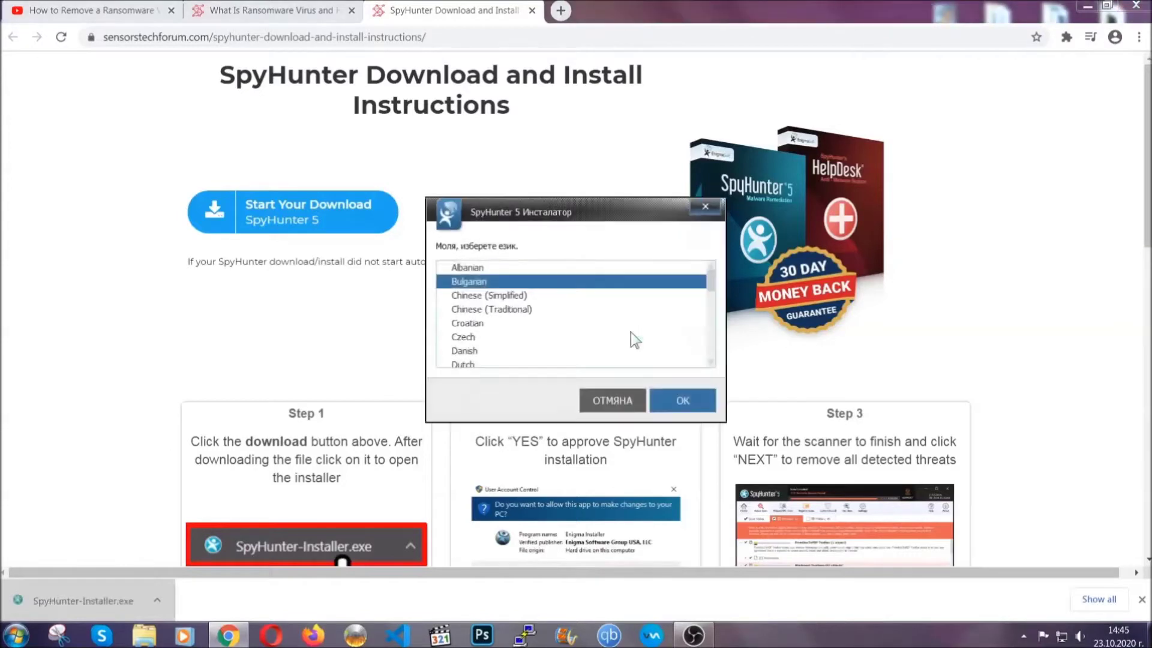
# Step: Install SpyHunter 5 with English as the language, accepting the licence agreement and privacy policy
pyautogui.scroll(-2, 594, 331)
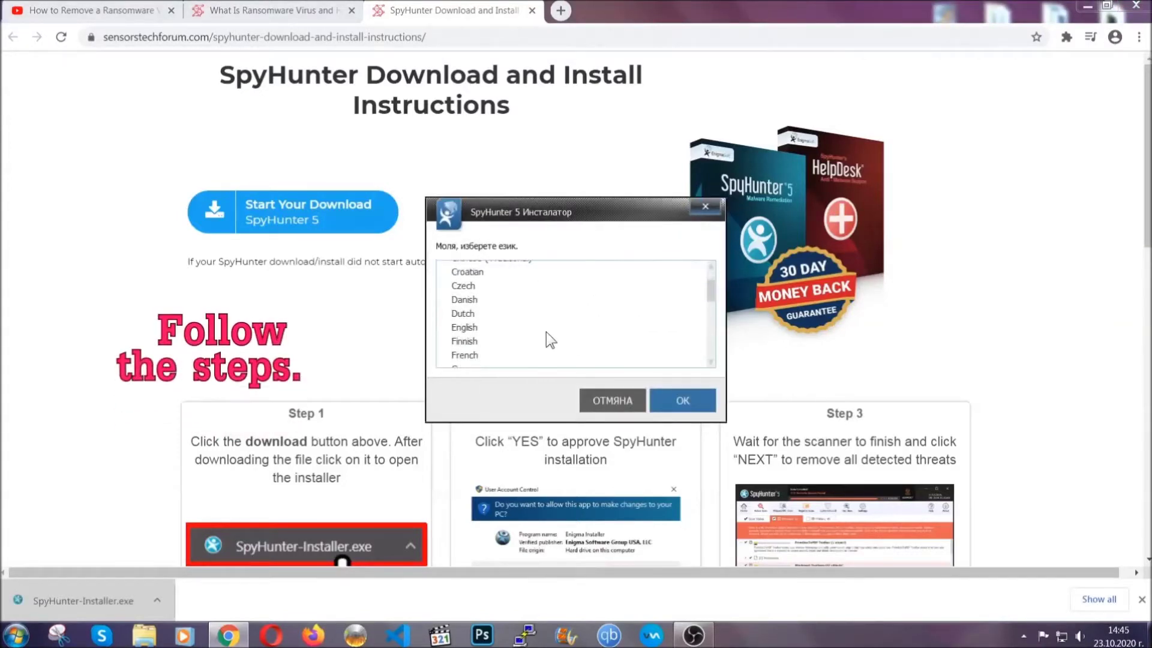
pyautogui.click(543, 328)
pyautogui.click(672, 400)
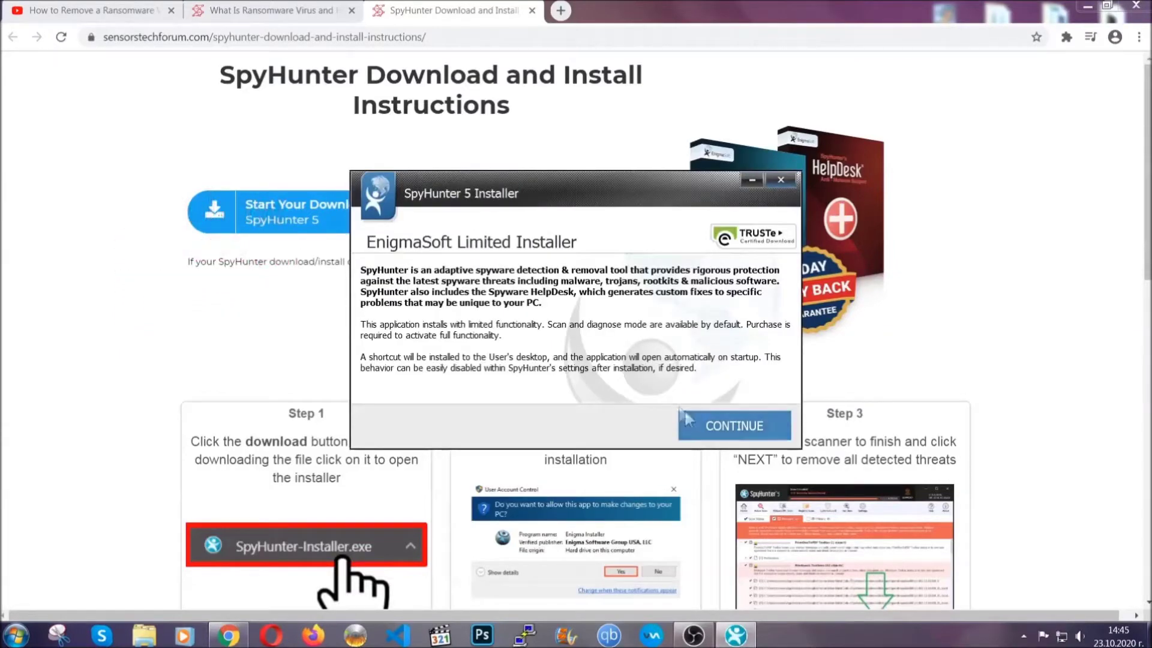
pyautogui.click(690, 420)
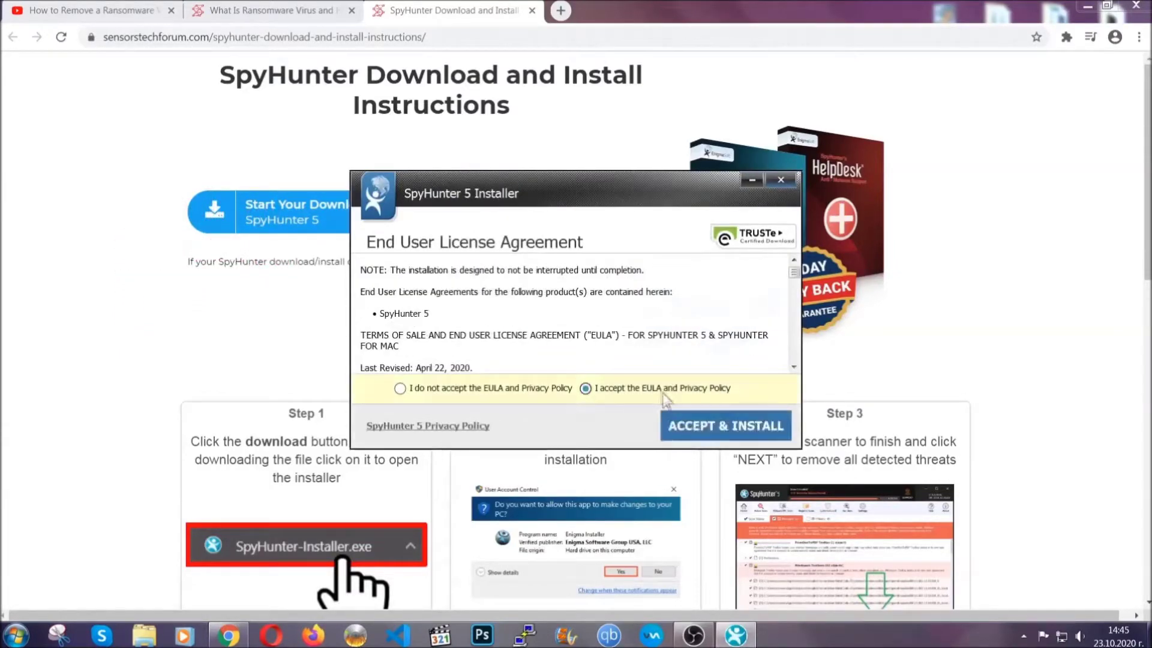
pyautogui.click(688, 425)
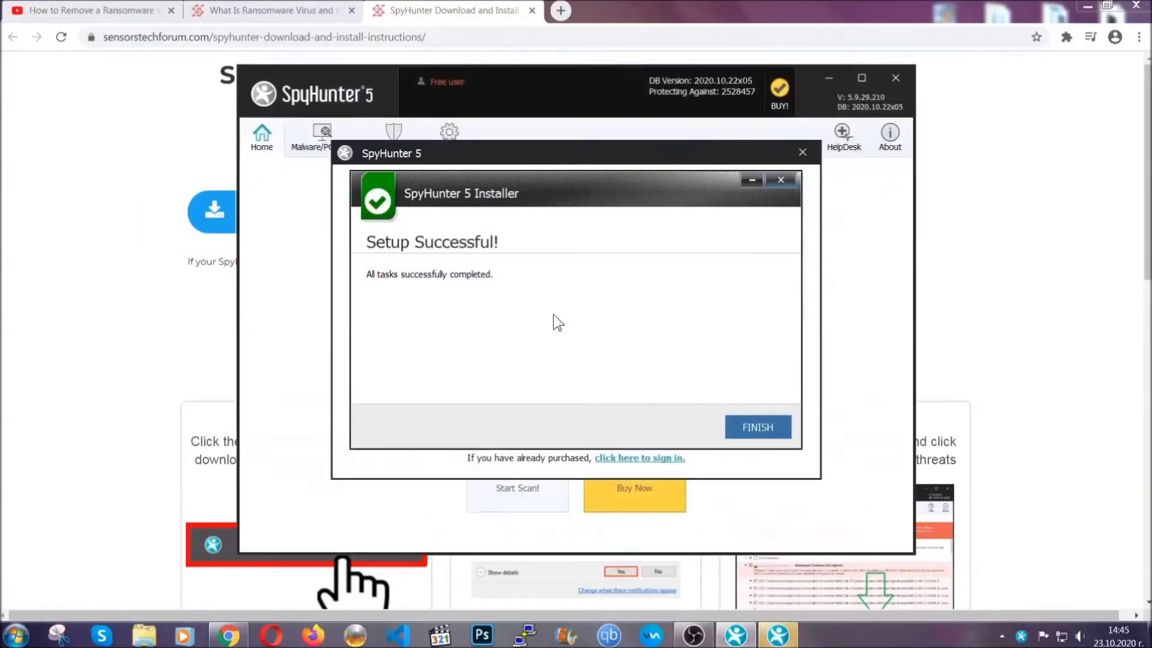
# Step: Finish the SpyHunter 5 setup so its first Active Scan starts
pyautogui.click(737, 429)
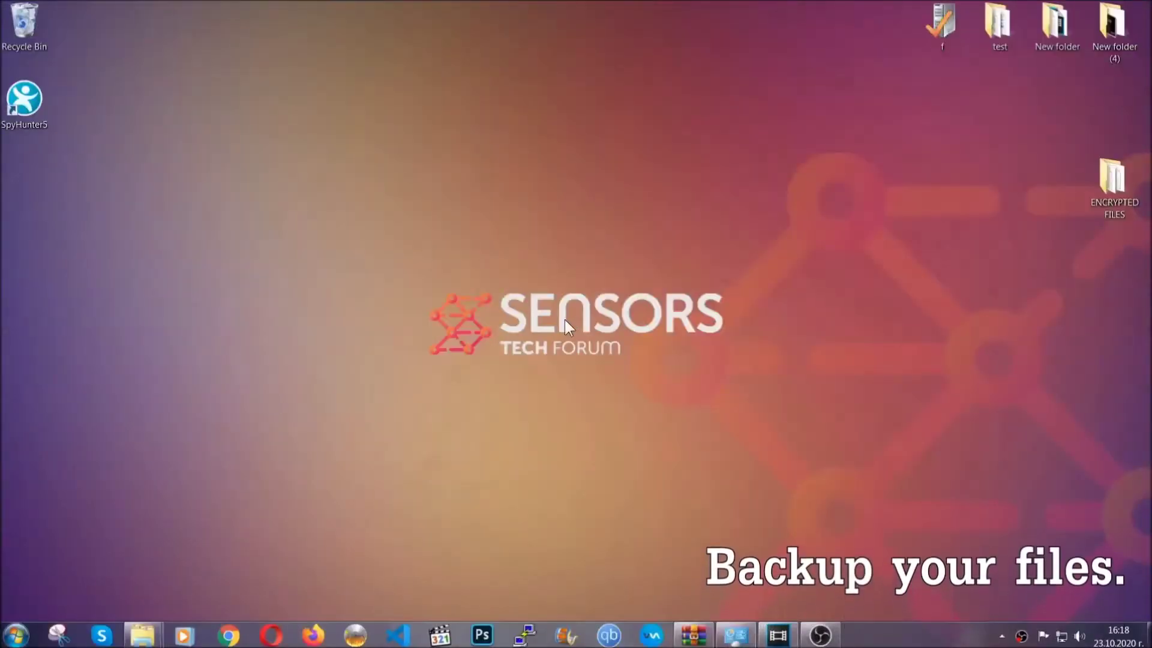
# Step: Copy all six .efji files from the ENCRYPTED FILES folder
pyautogui.doubleClick(1106, 185)
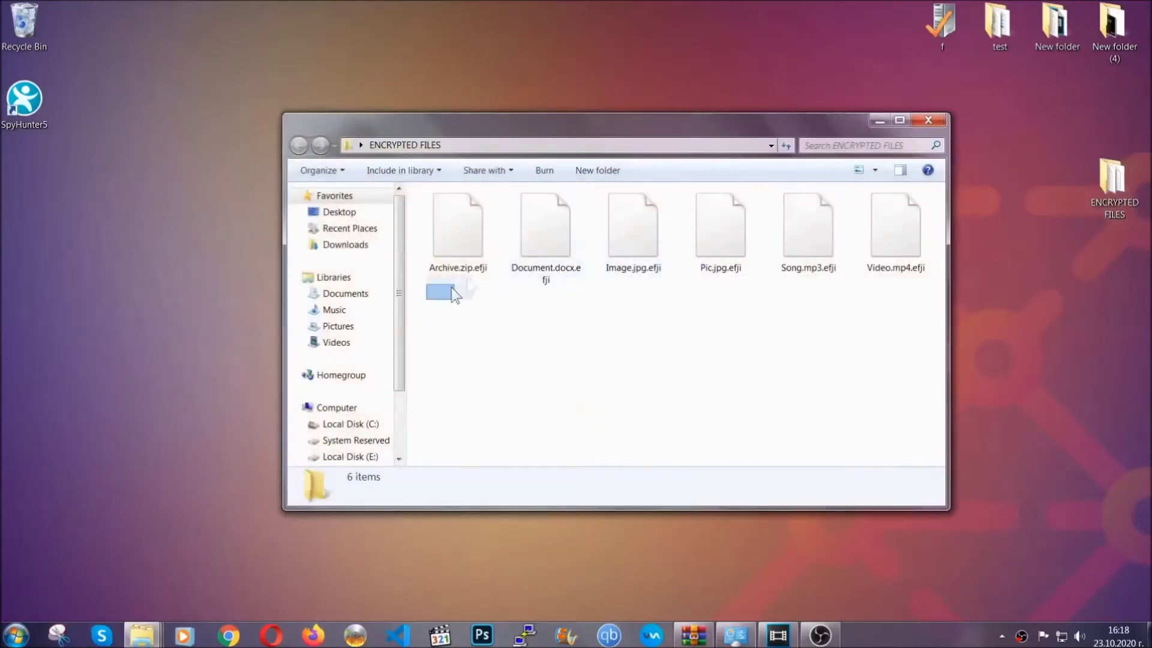
pyautogui.moveTo(453, 294); pyautogui.dragTo(901, 214)
pyautogui.rightClick(901, 214)
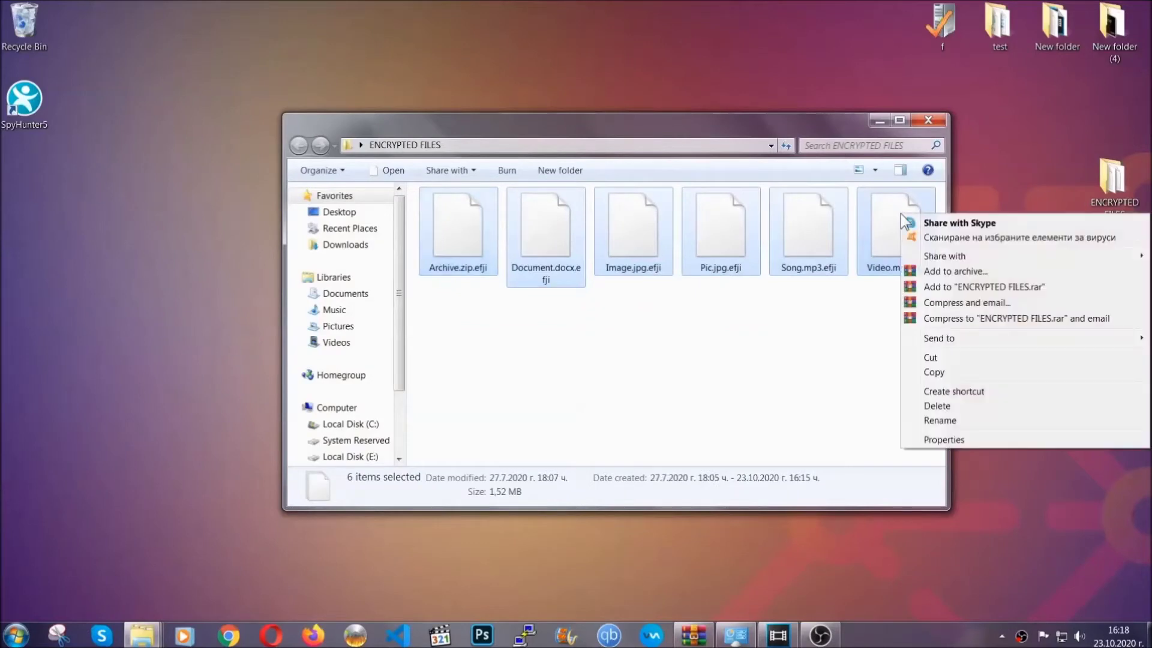
pyautogui.click(933, 373)
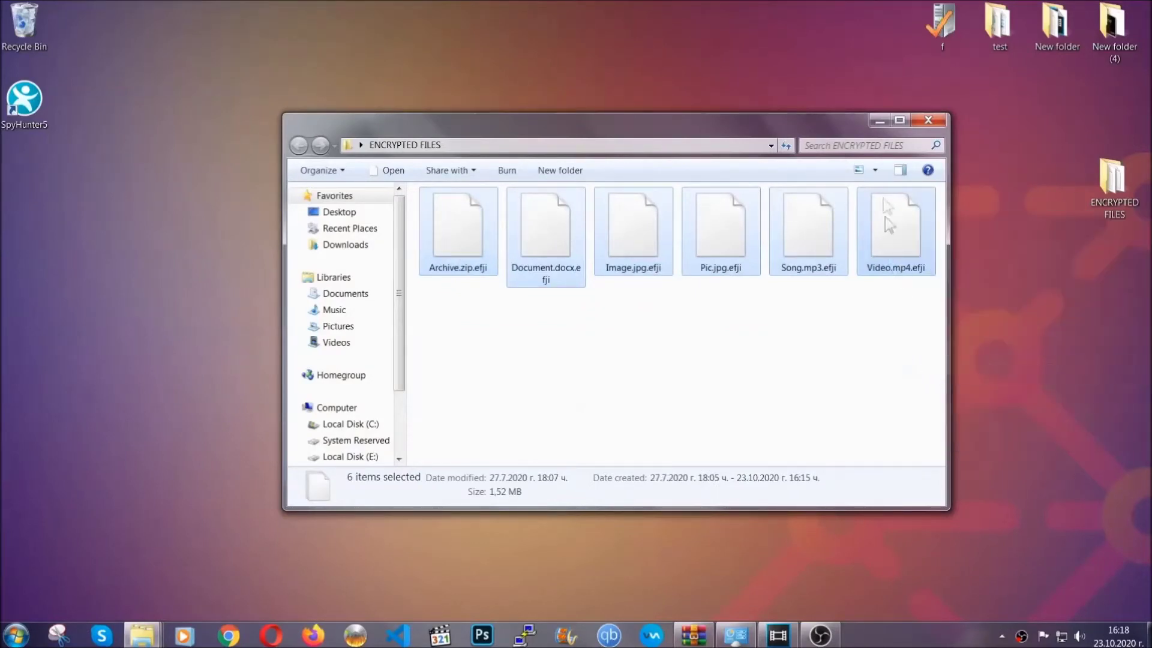
pyautogui.click(880, 121)
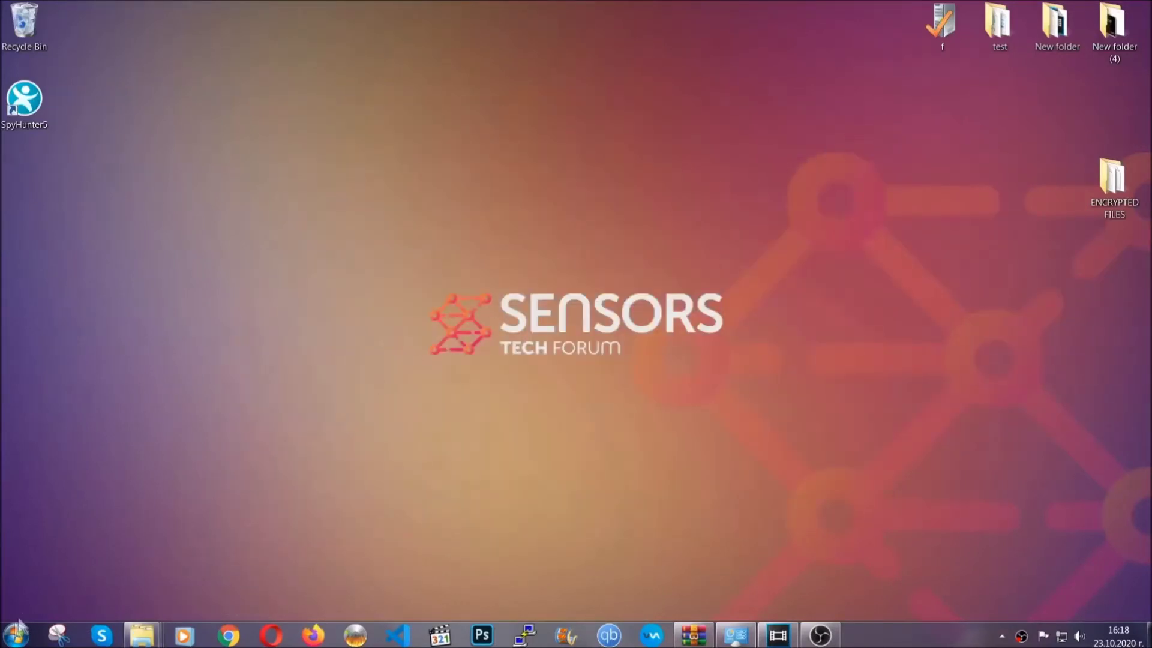
# Step: Paste the six copied files onto FLASH DRIVE (H:) and close the window
pyautogui.click(16, 635)
pyautogui.click(218, 448)
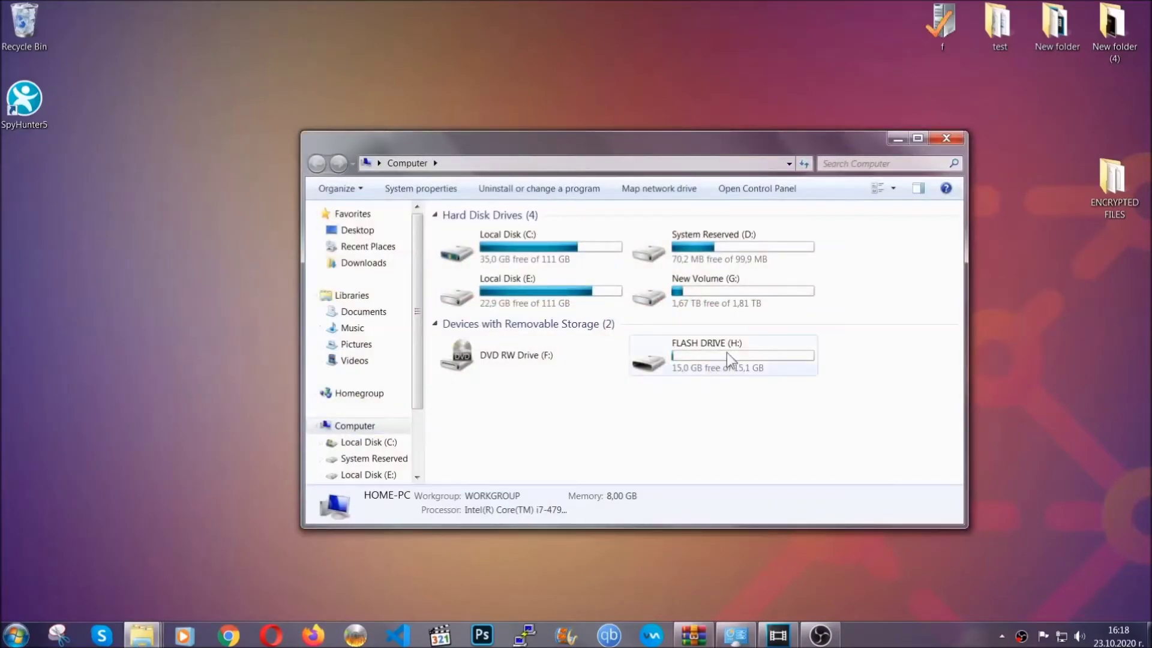
pyautogui.doubleClick(726, 352)
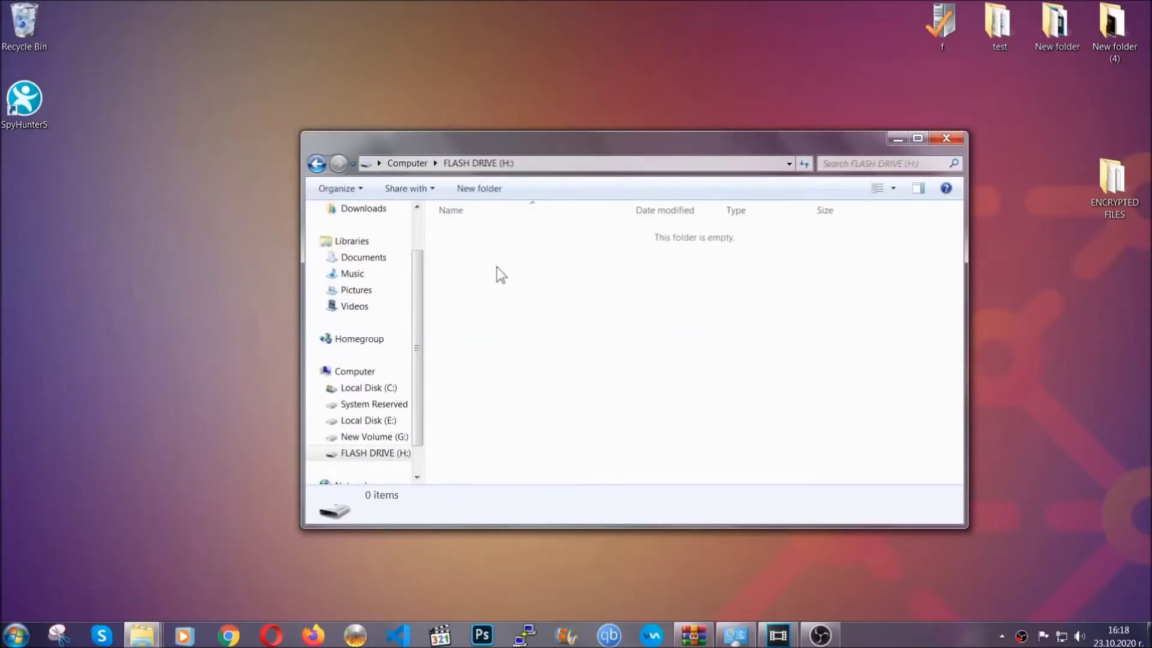
pyautogui.rightClick(497, 268)
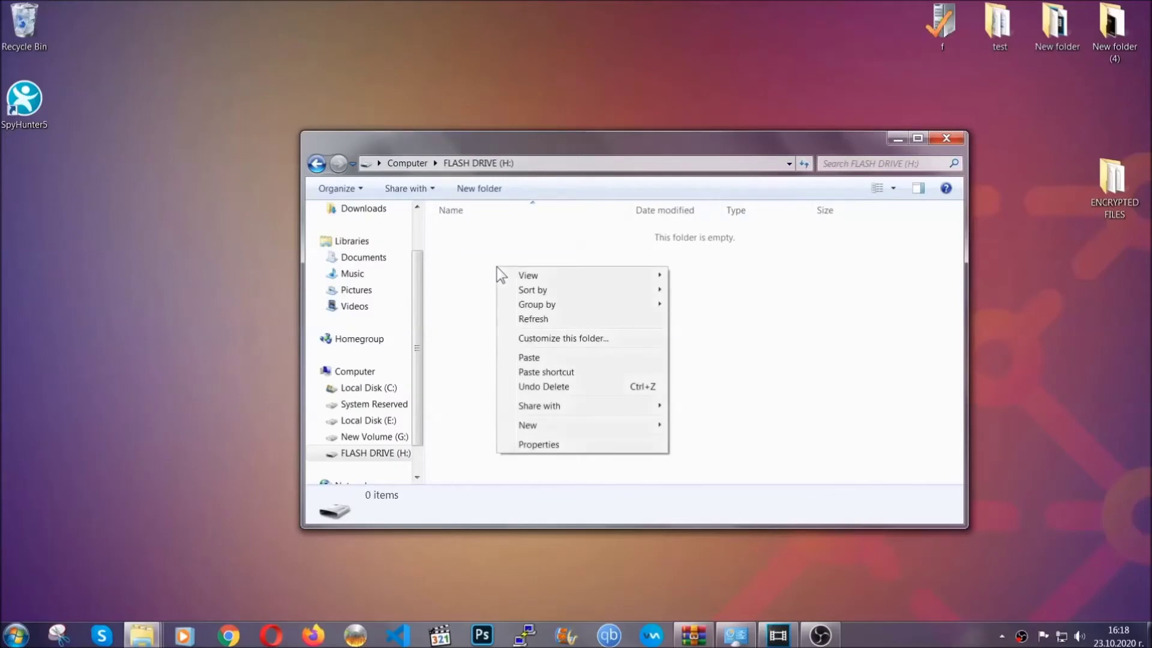
pyautogui.click(524, 359)
pyautogui.click(524, 359)
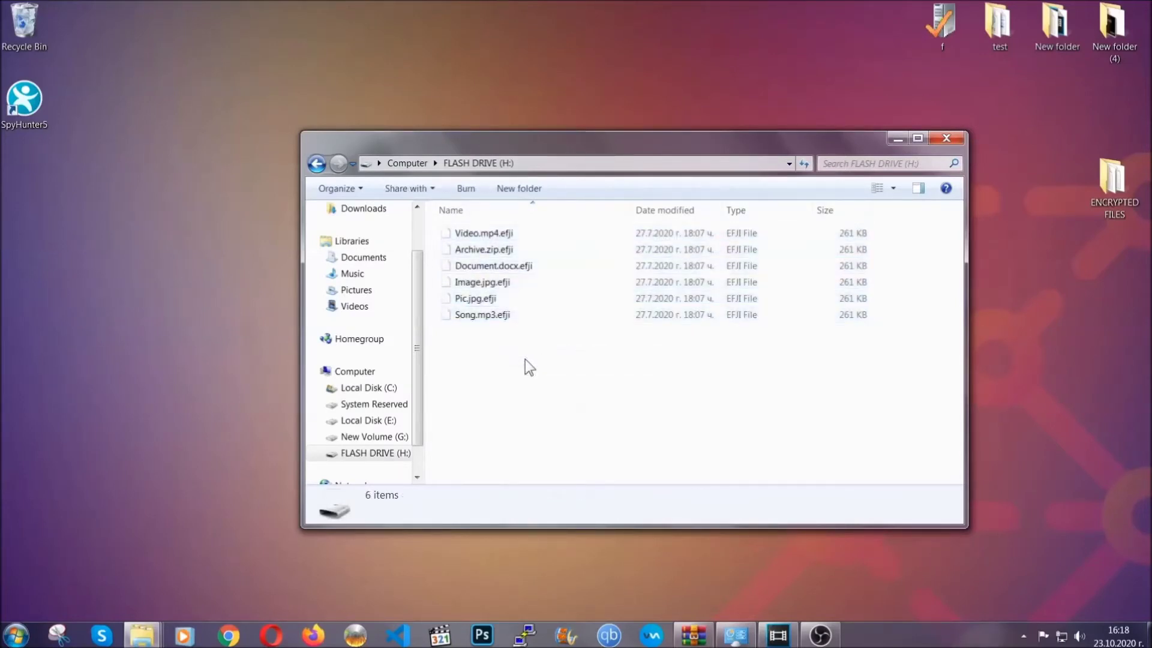
pyautogui.click(947, 138)
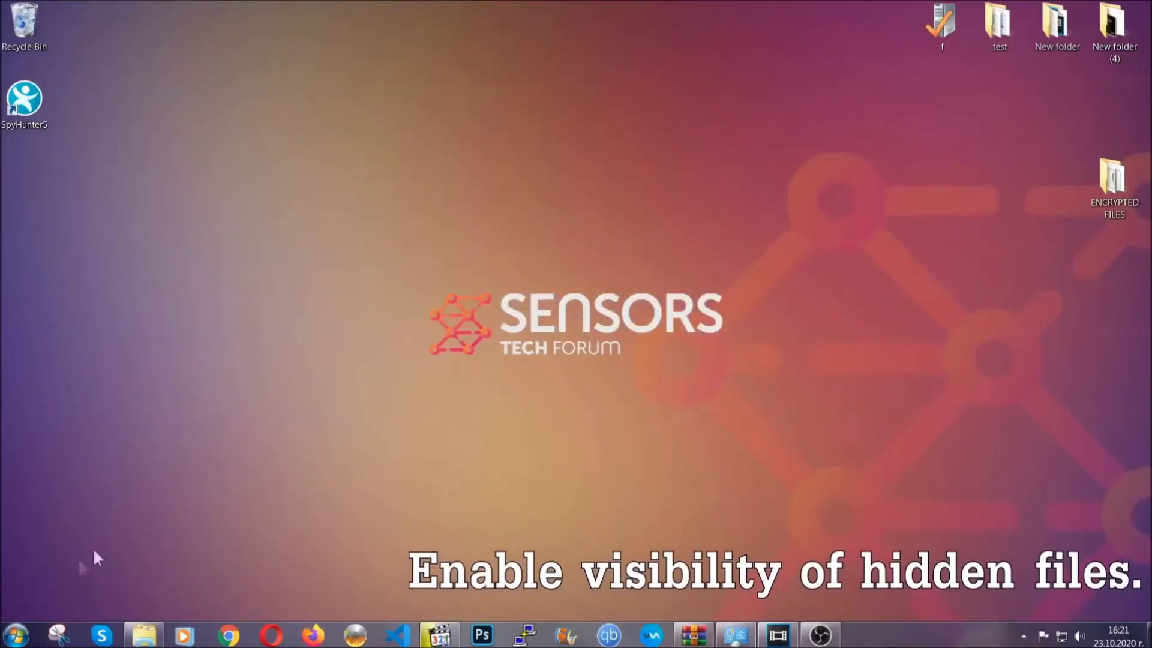
# Step: Find 'show hidden files and folders' from Start and enable Show hidden files, folders, and drives
pyautogui.click(16, 635)
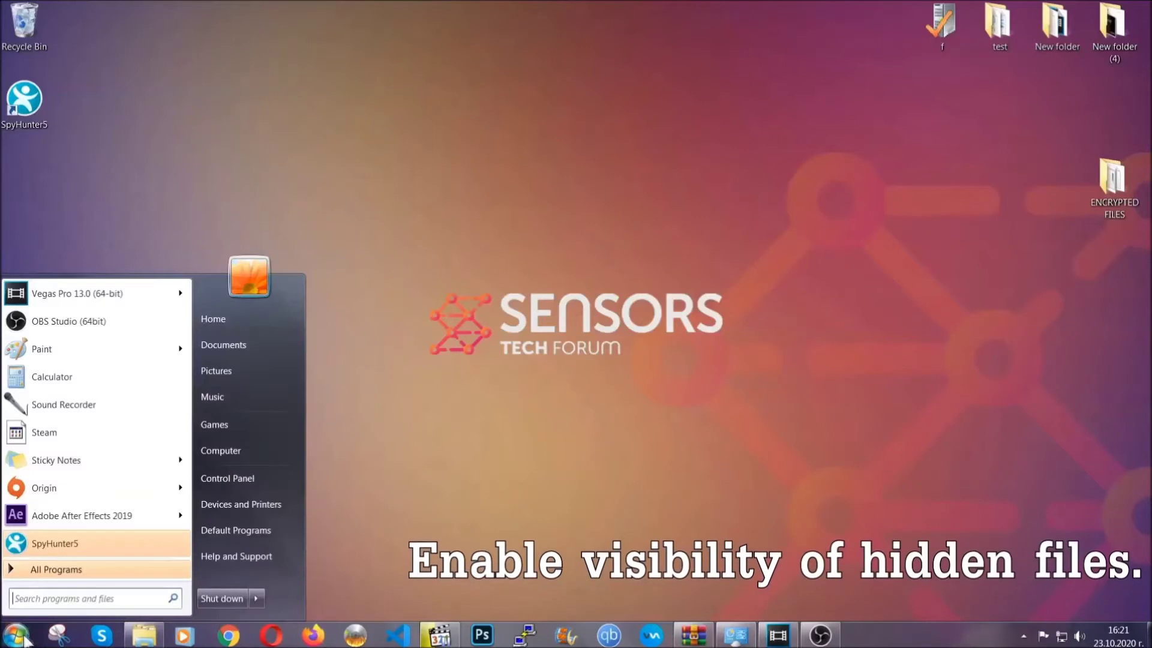
pyautogui.click(49, 591)
pyautogui.write('shown')
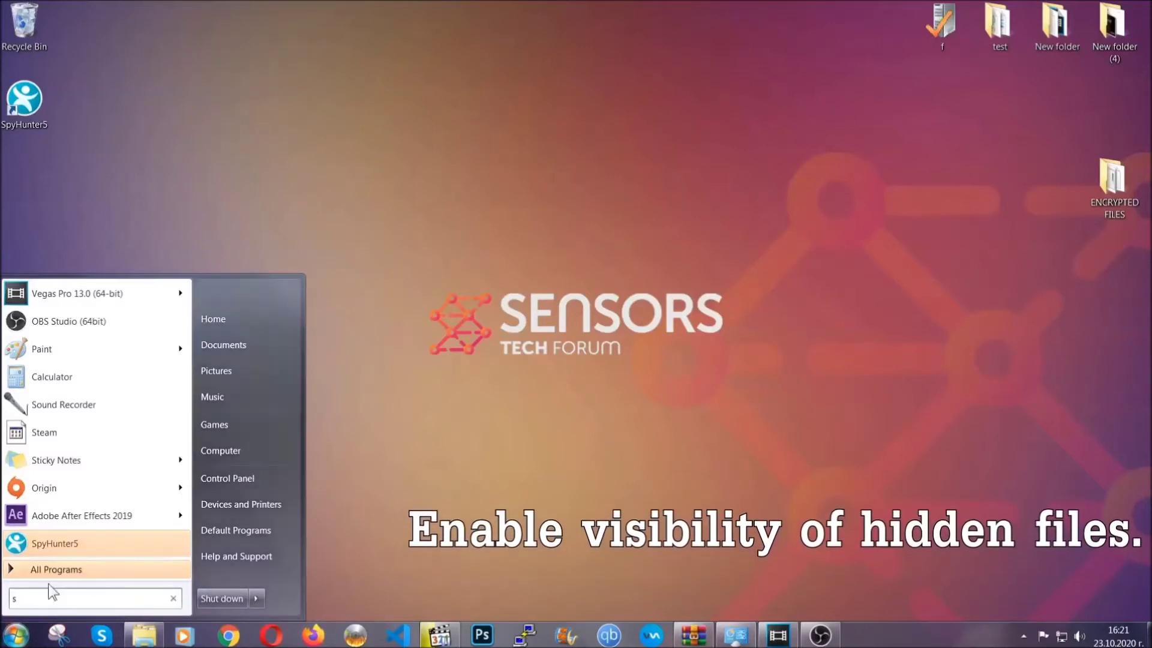
pyautogui.press('BackSpace')
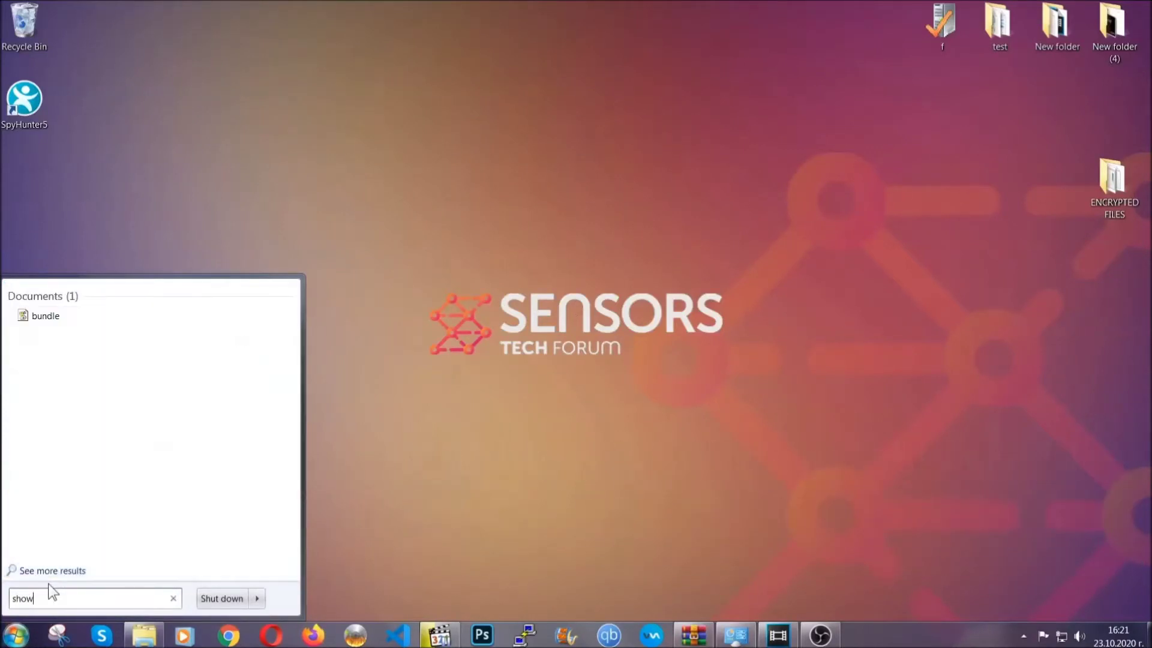
pyautogui.write('hidden files and folders')
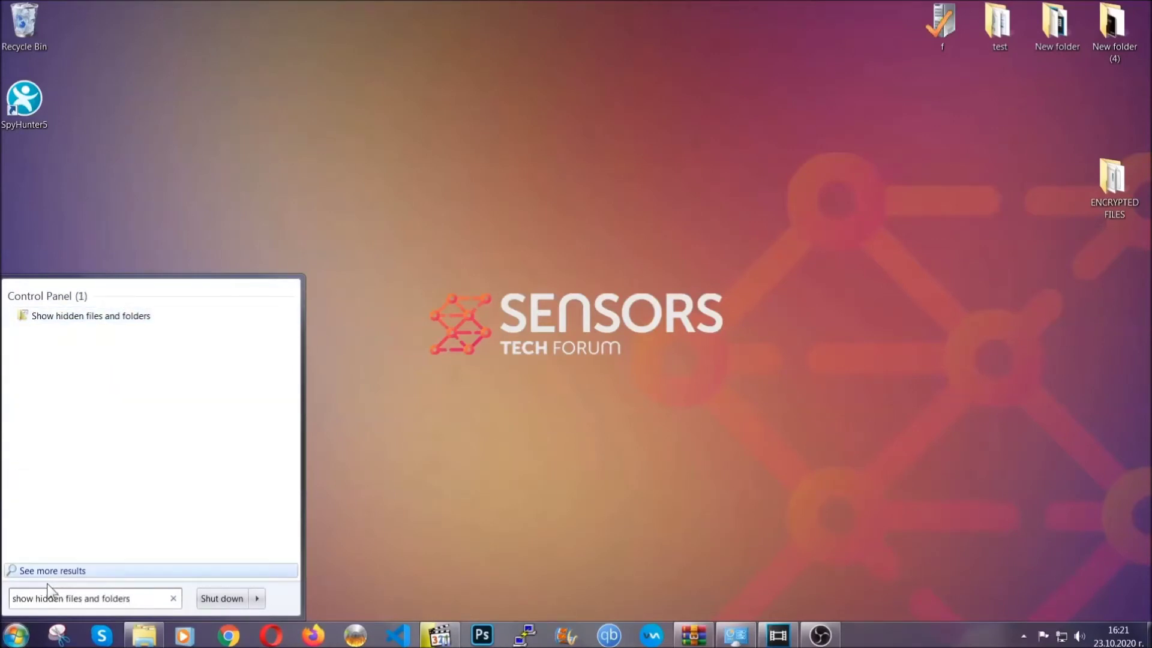
pyautogui.click(136, 316)
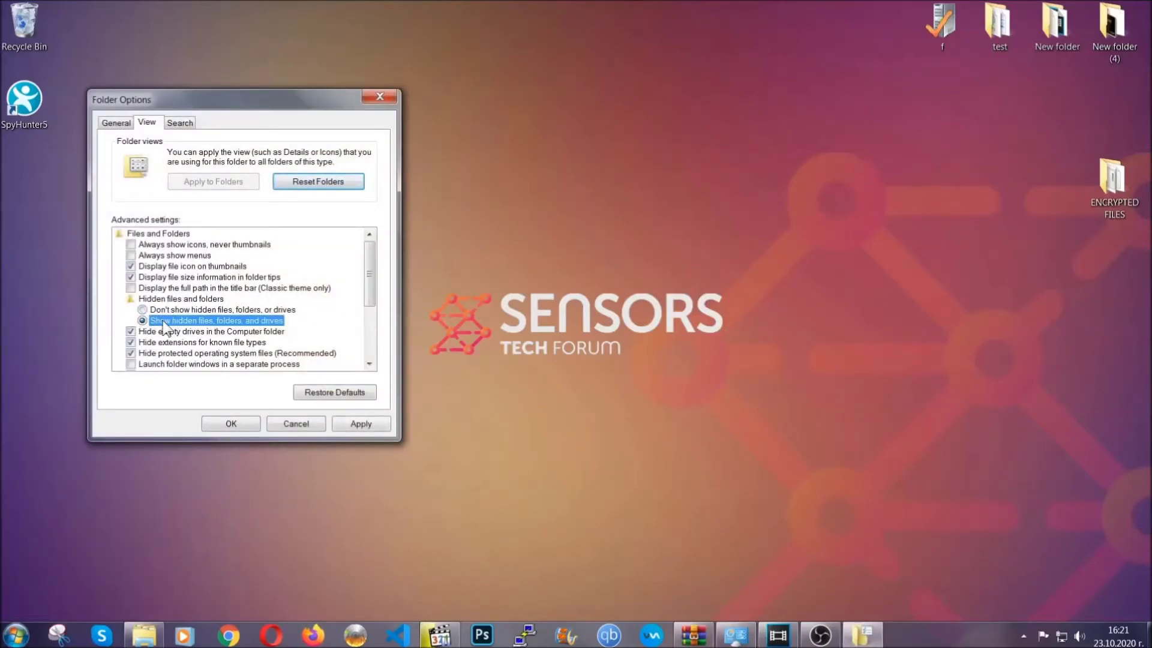
pyautogui.click(358, 425)
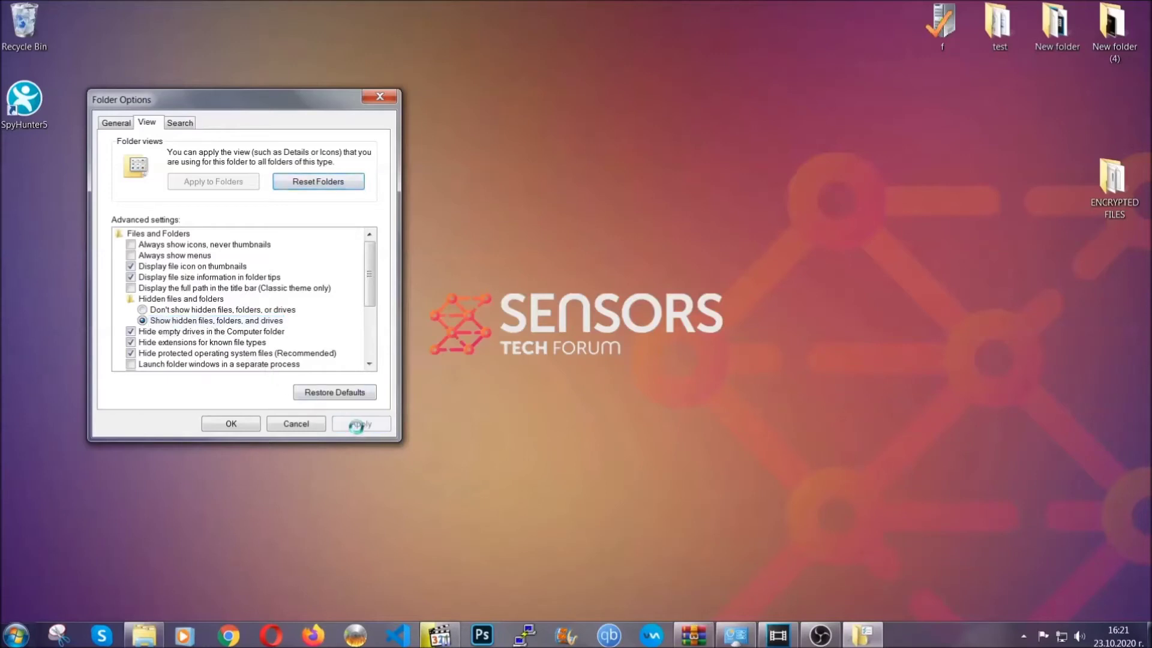
pyautogui.click(228, 424)
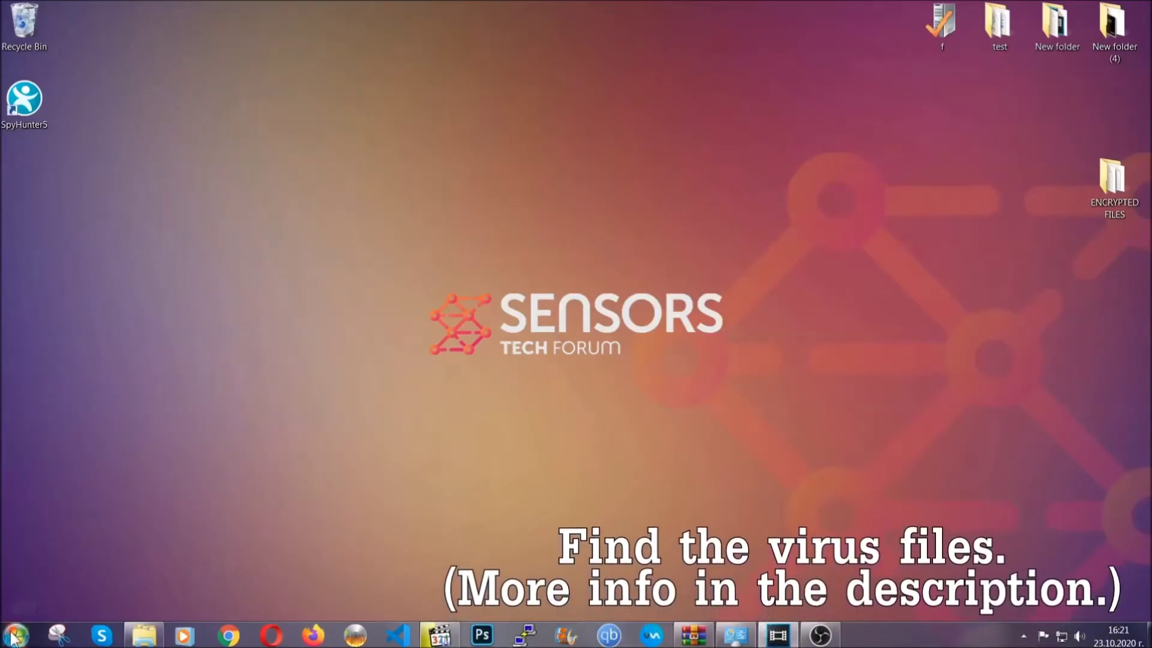
pyautogui.press('super')
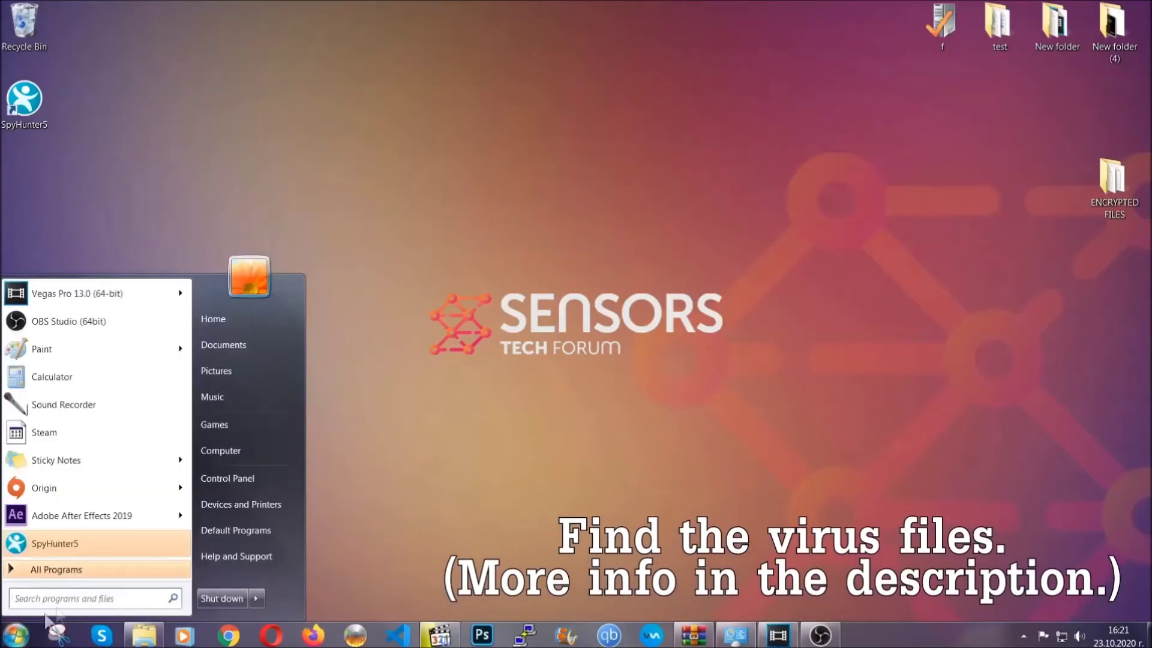
# Step: Search the whole computer for 'fileextension:exe Example Vir'
pyautogui.click(237, 450)
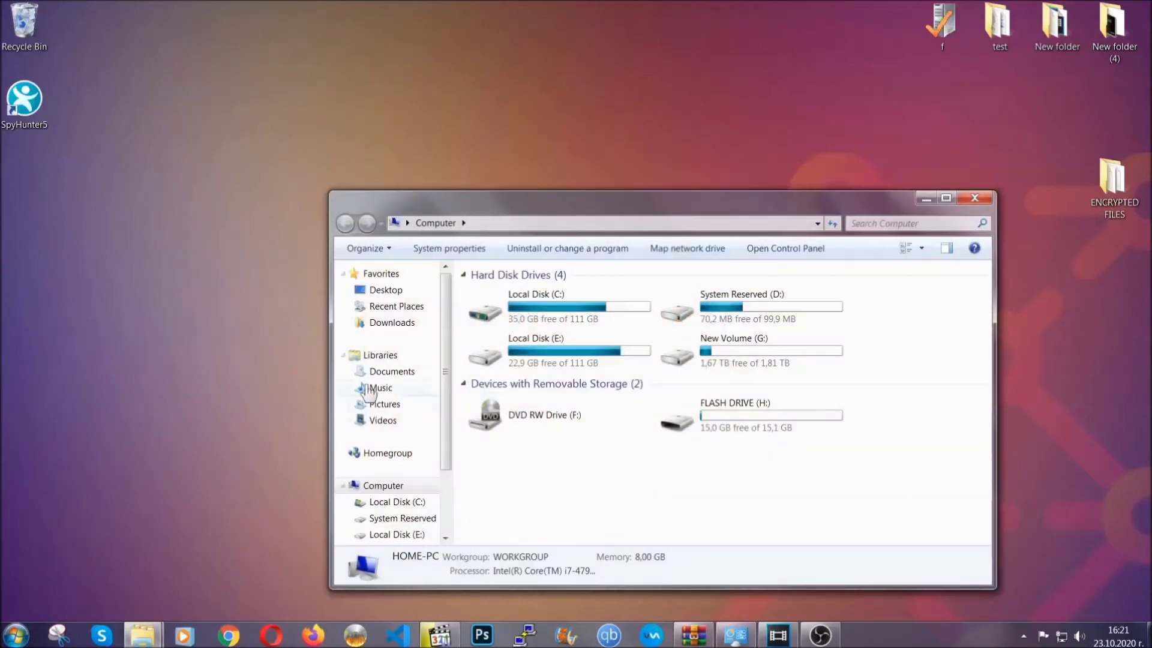
pyautogui.moveTo(626, 205); pyautogui.dragTo(547, 154)
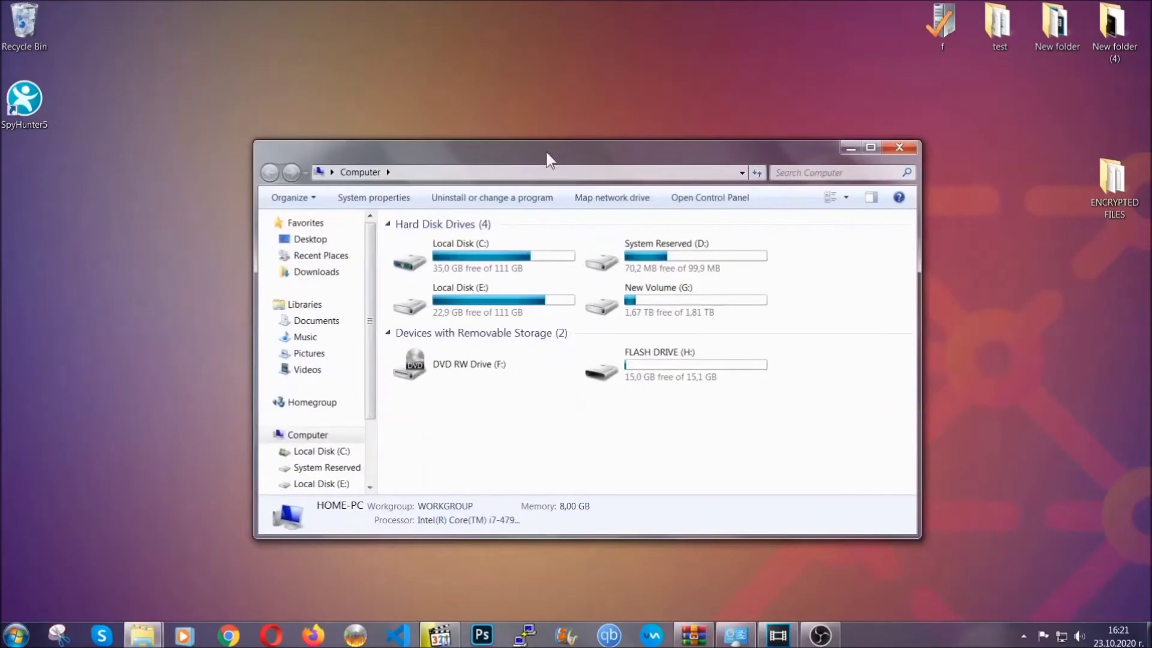
pyautogui.click(786, 172)
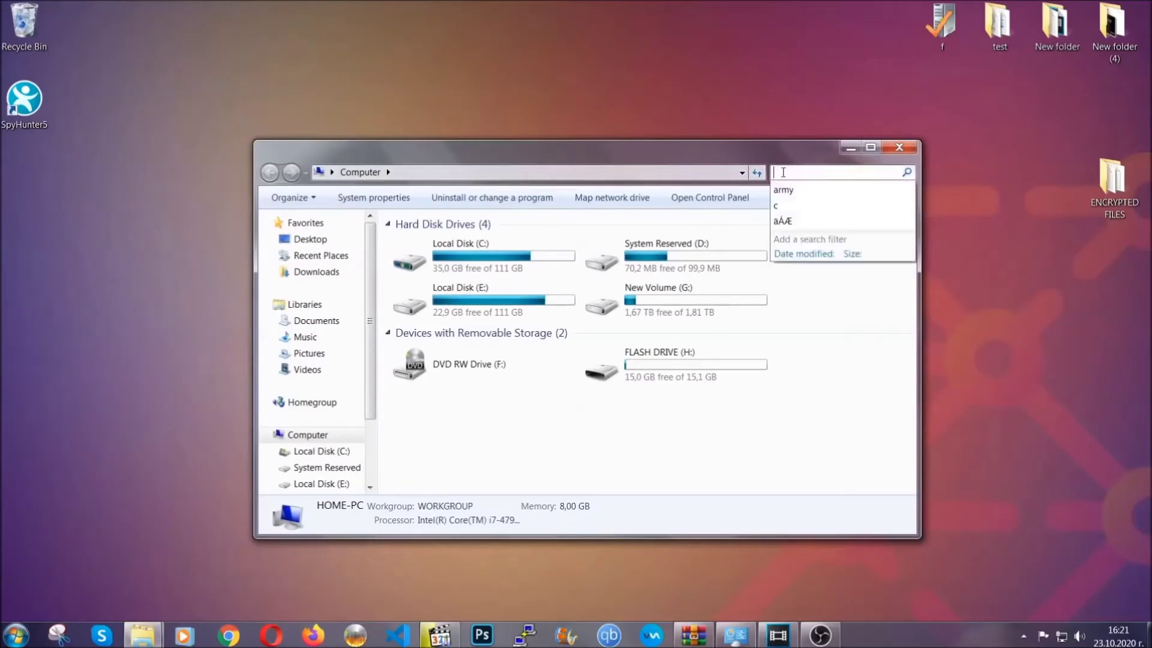
pyautogui.write('file')
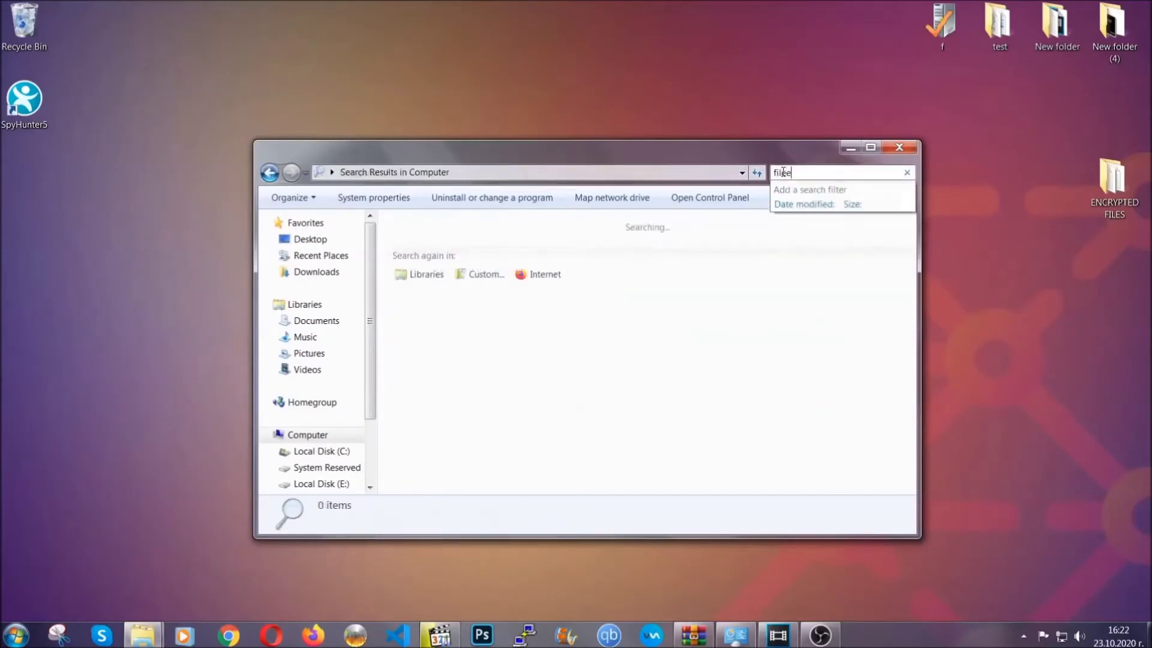
pyautogui.write('extension:exe ')
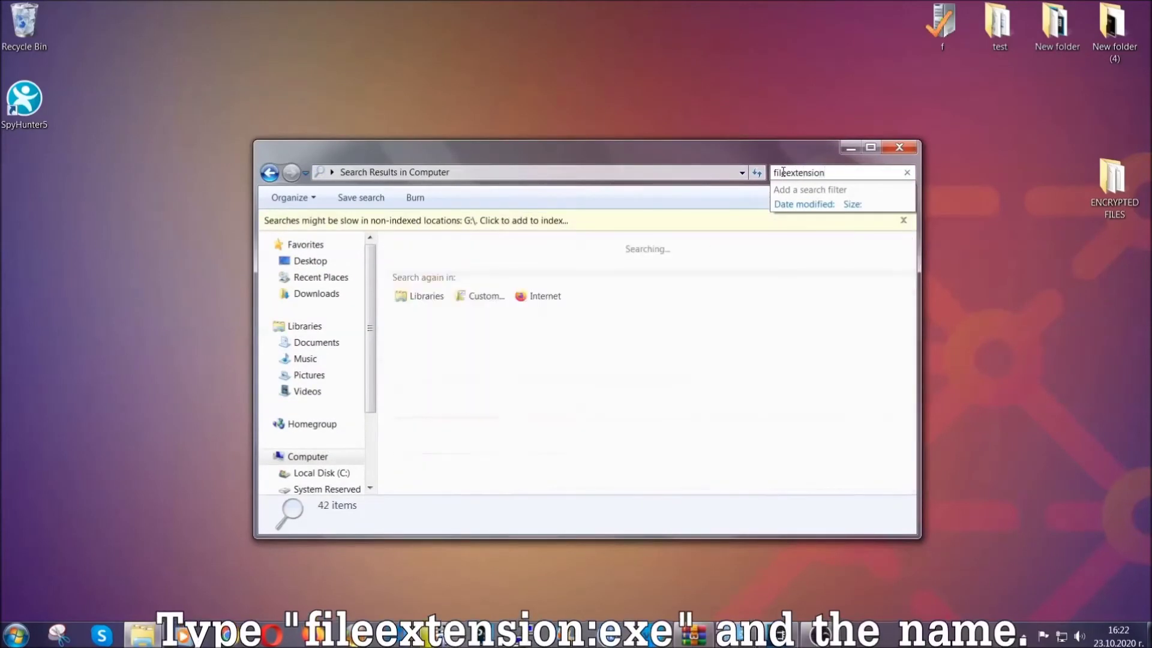
pyautogui.write('E')
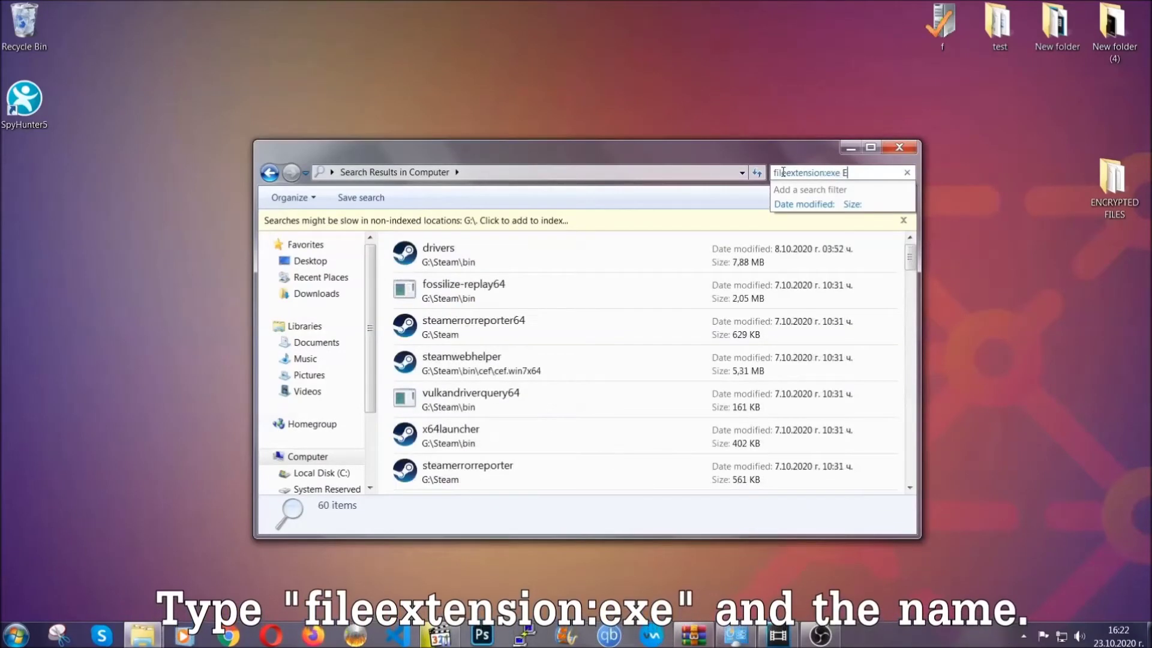
pyautogui.write('xample Virus Name')
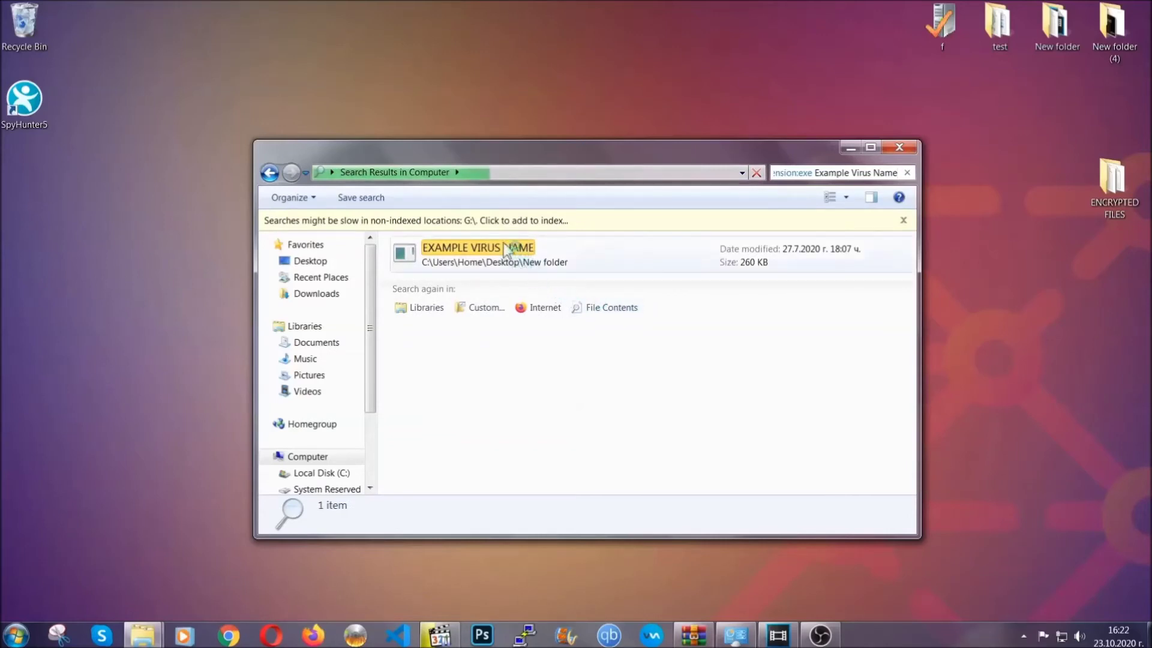
# Step: Delete the EXAMPLE VIRUS NAME result to the Recycle Bin and close the search window
pyautogui.click(502, 243)
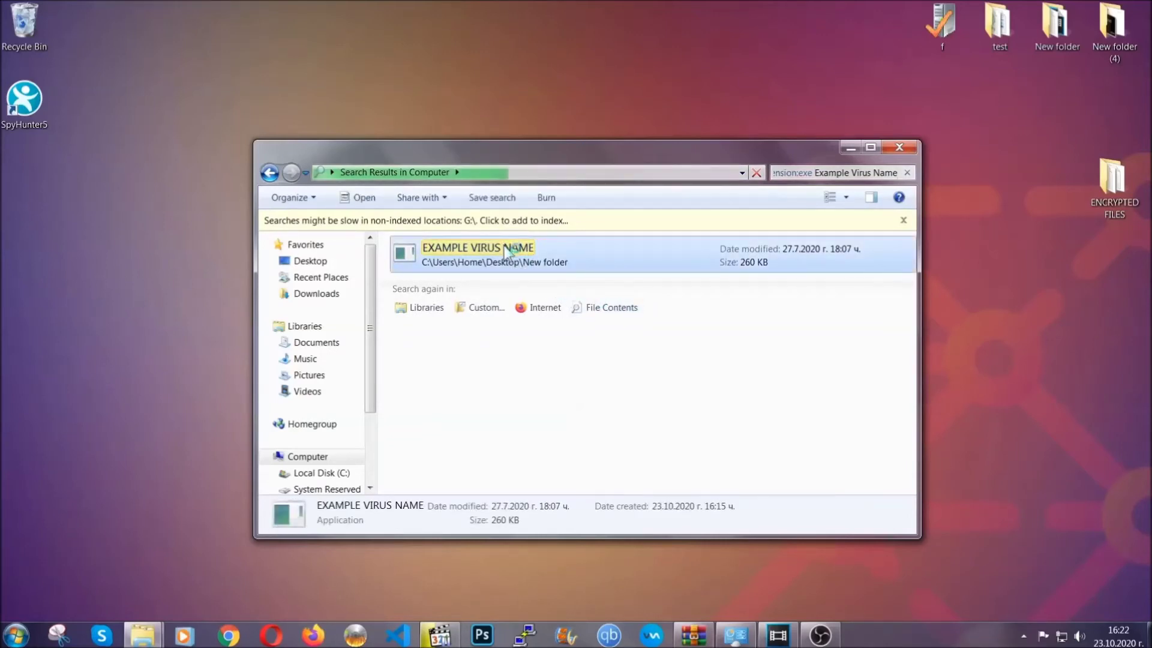
pyautogui.rightClick(504, 247)
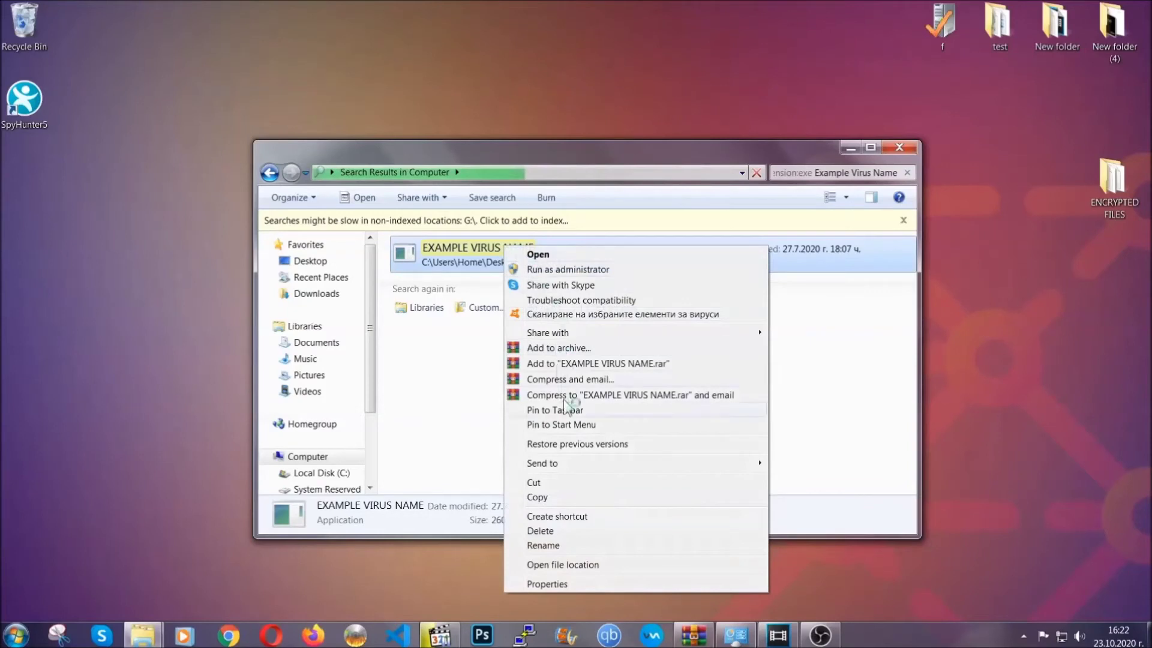
pyautogui.click(555, 531)
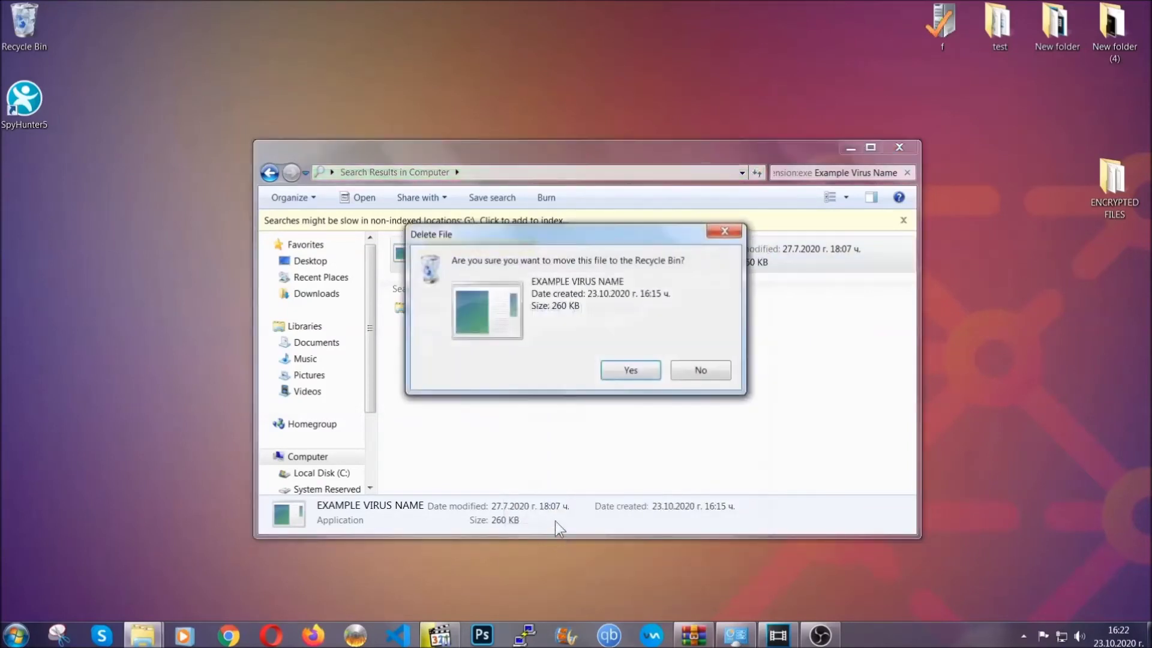
pyautogui.click(627, 367)
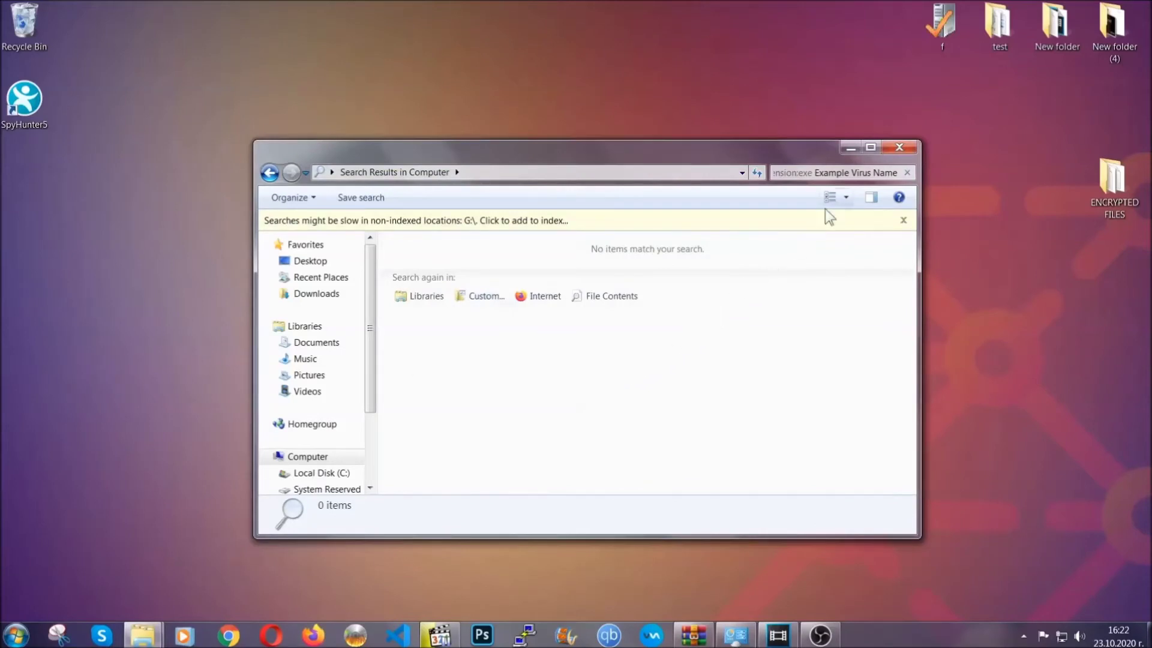
pyautogui.click(899, 148)
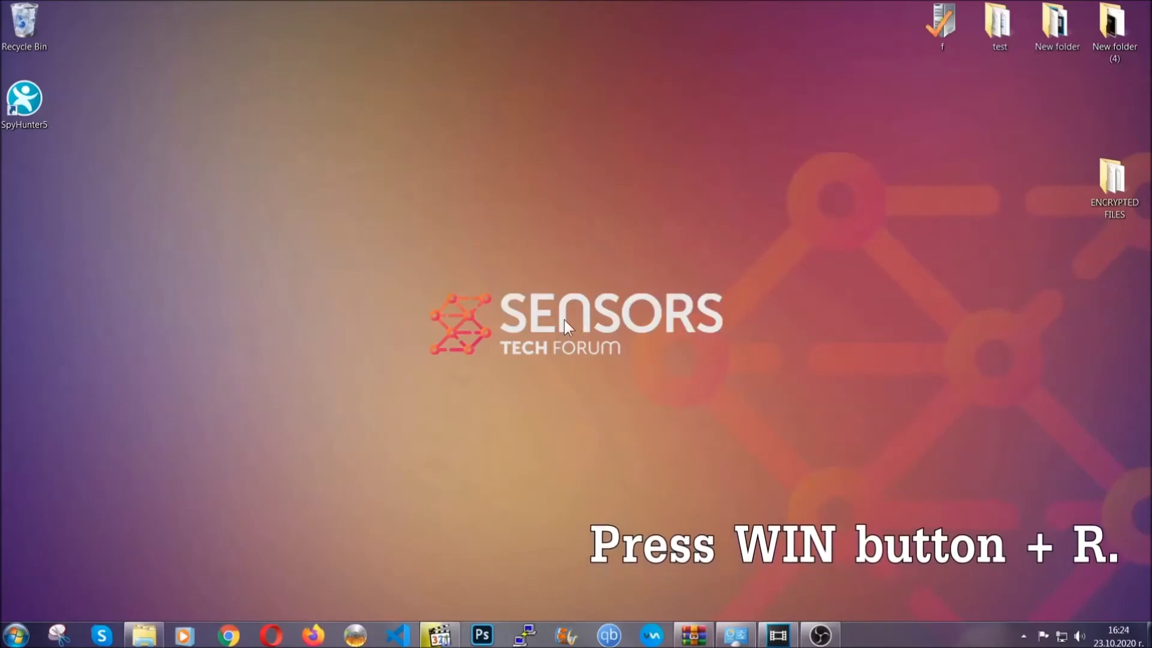
# Step: Launch REGEDIT from the Run box, replacing the old cmd entry
pyautogui.press('super+r')
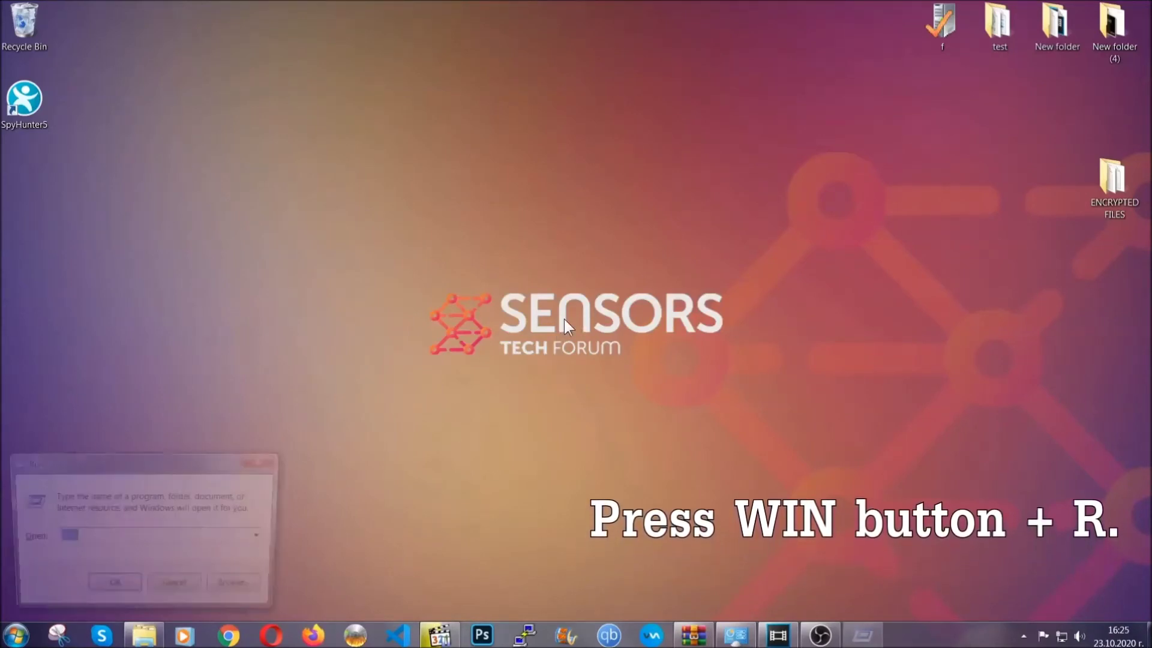
pyautogui.click(117, 544)
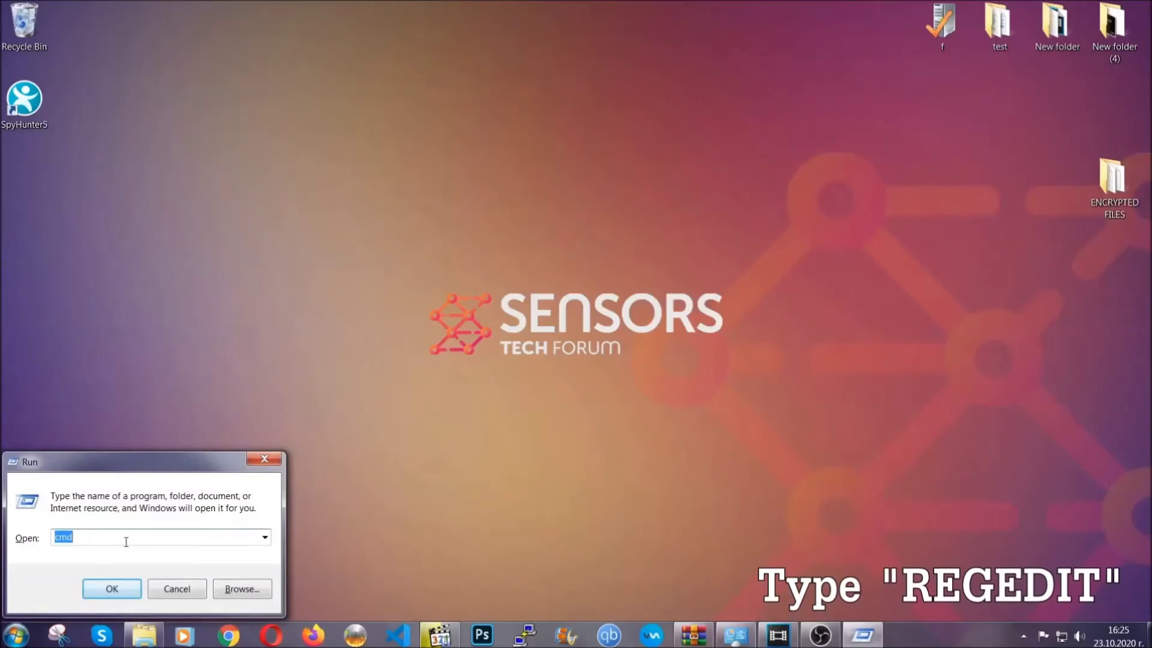
pyautogui.moveTo(117, 543); pyautogui.dragTo(15, 543)
pyautogui.write('RE')
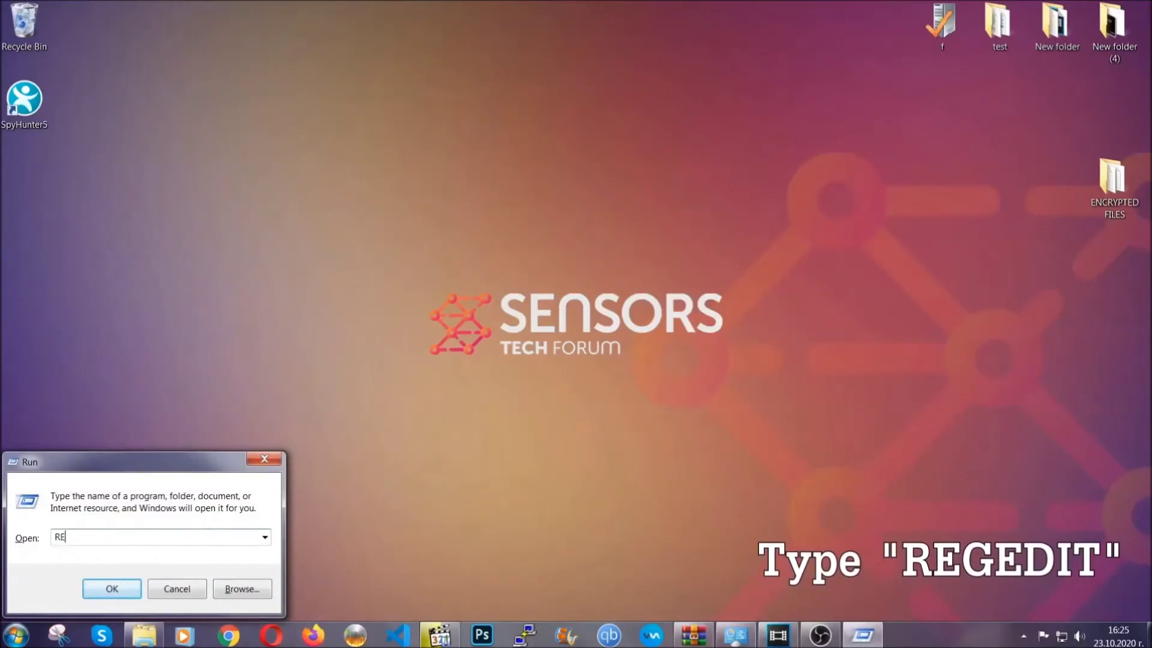
pyautogui.write('GEDIT')
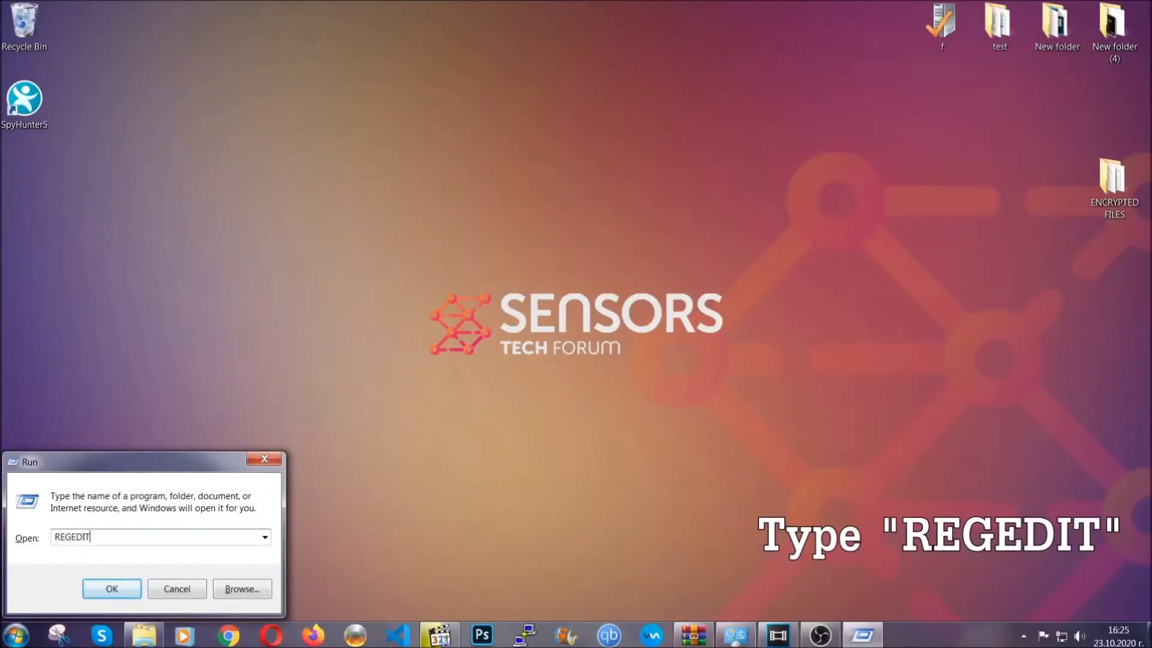
pyautogui.click(104, 588)
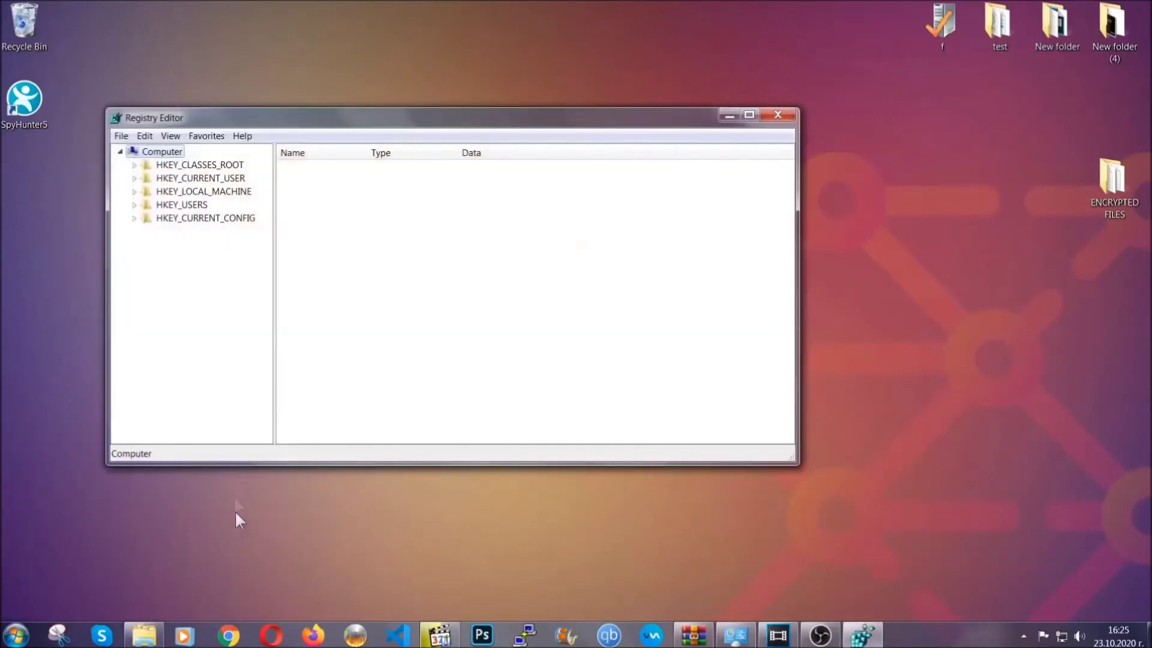
# Step: Export the entire registry to the Desktop as BACKUP.reg
pyautogui.click(121, 136)
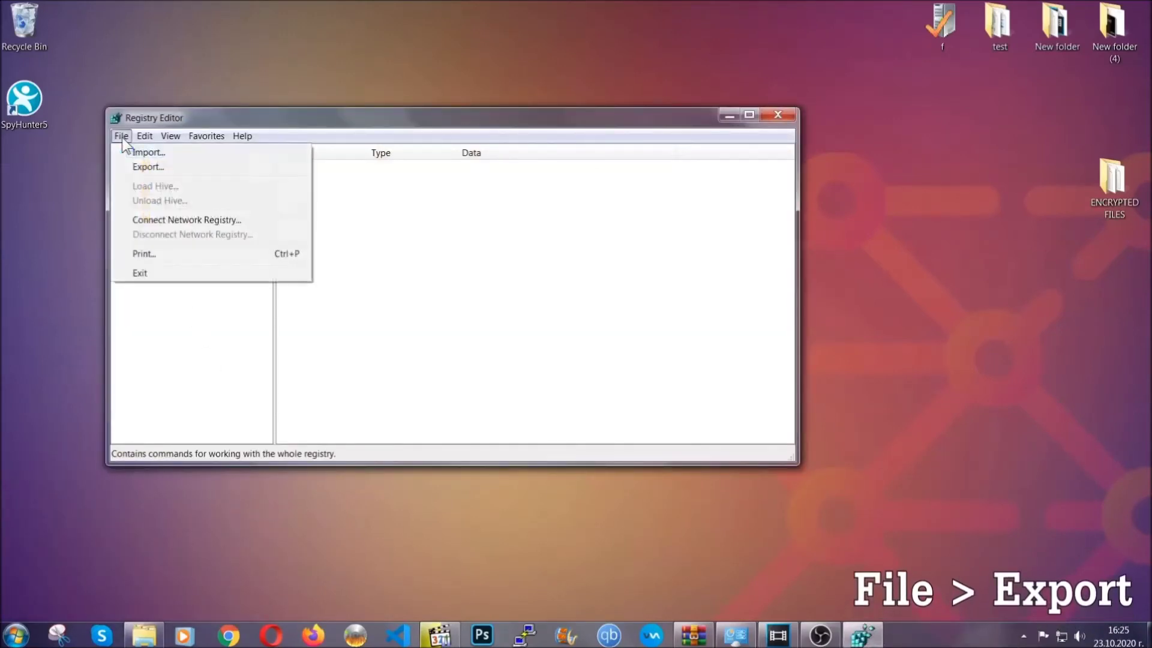
pyautogui.click(150, 166)
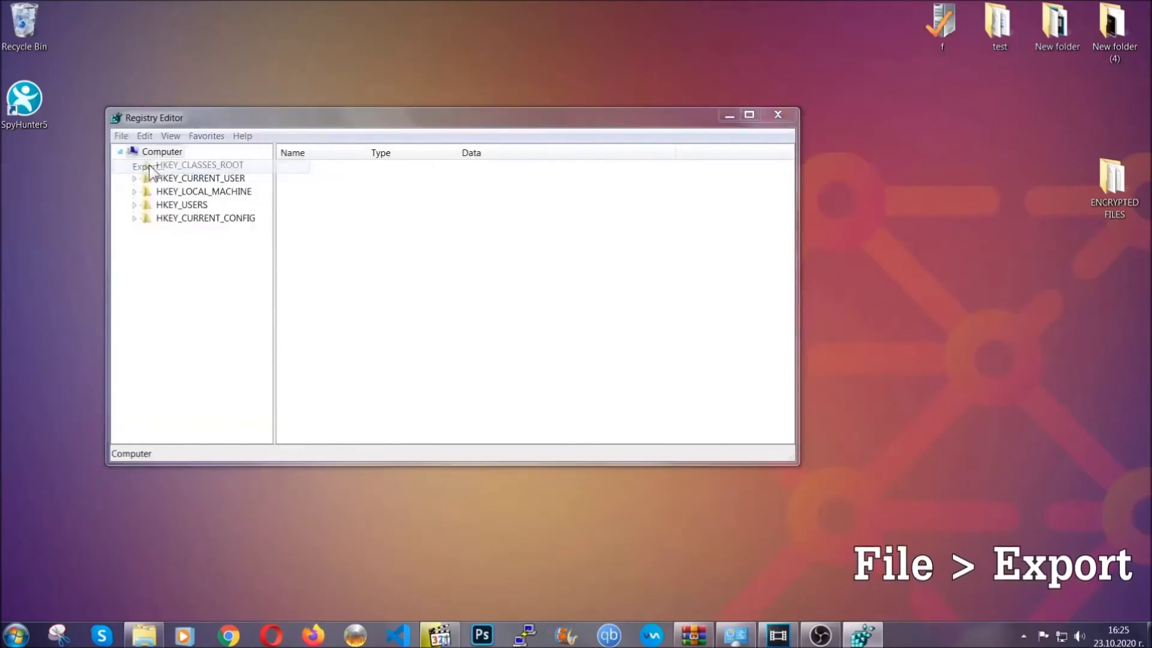
pyautogui.click(151, 255)
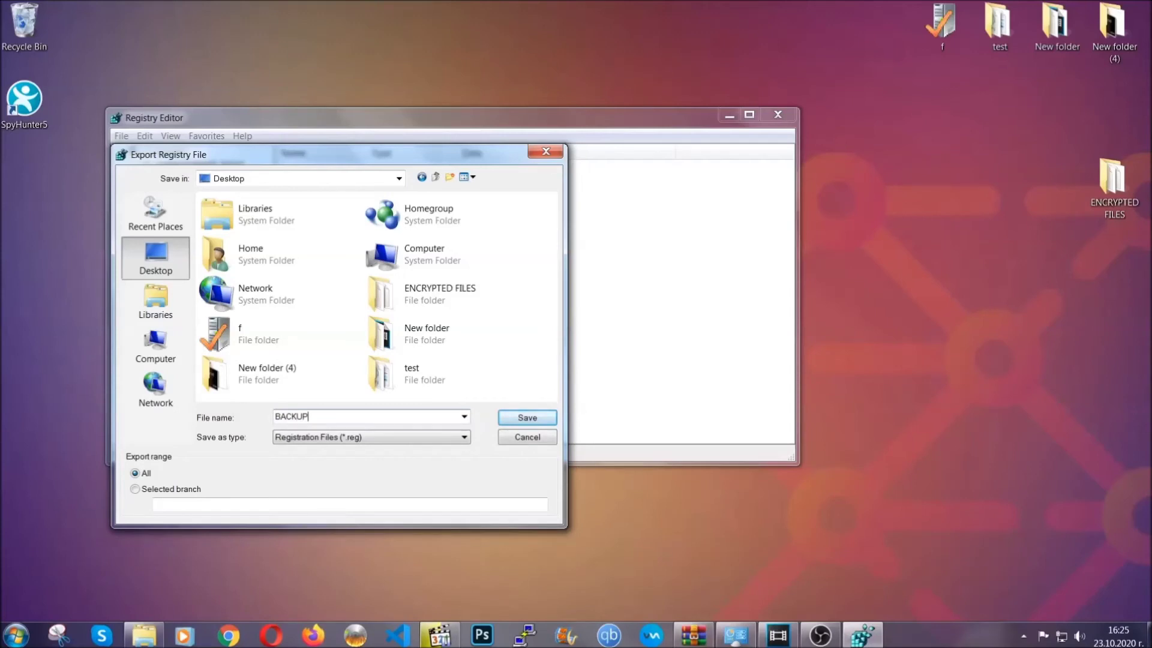
pyautogui.click(520, 420)
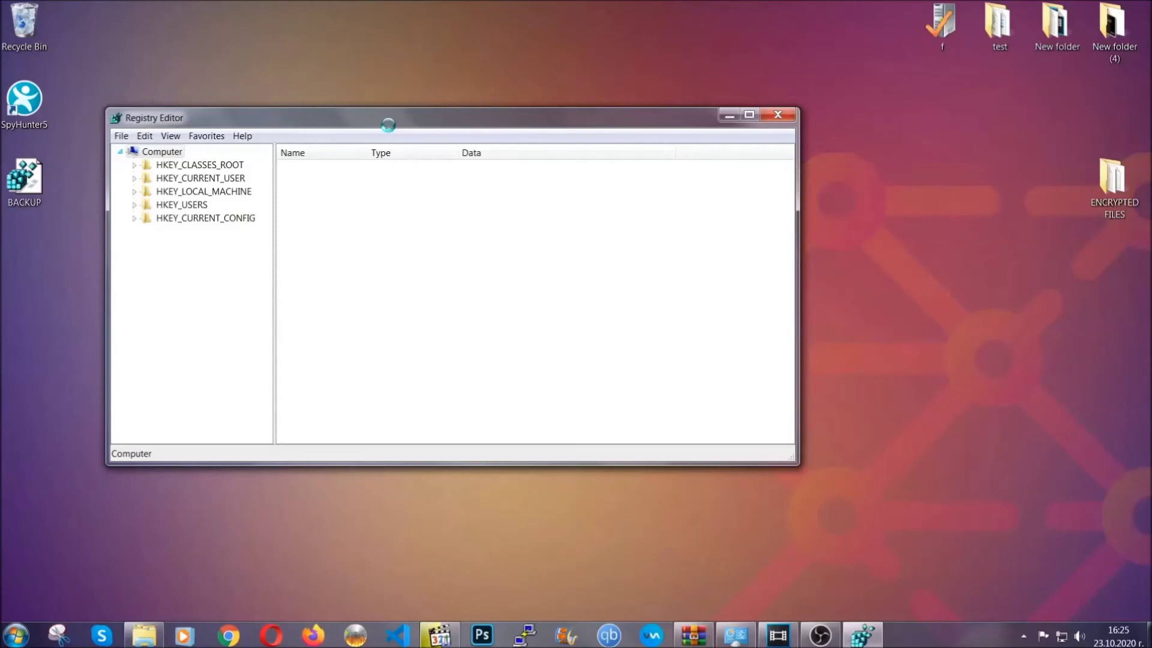
# Step: Enter 'RunOnce' as the search term in Registry Editor's Find dialog
pyautogui.moveTo(388, 125); pyautogui.dragTo(502, 163)
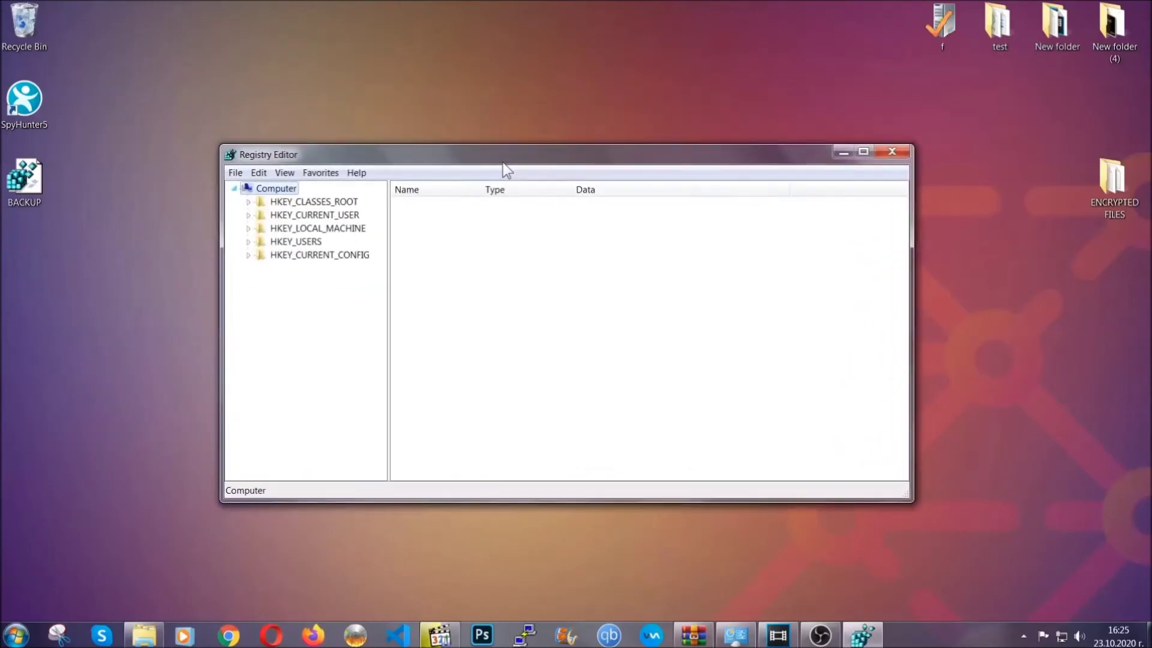
pyautogui.click(232, 173)
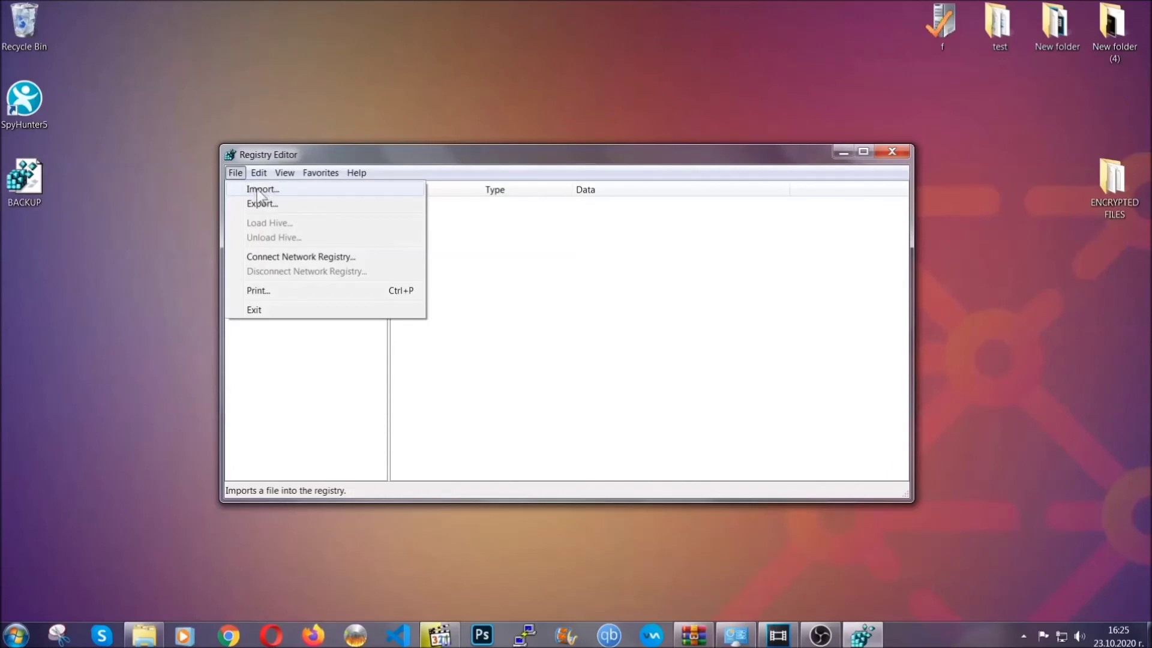
pyautogui.click(236, 172)
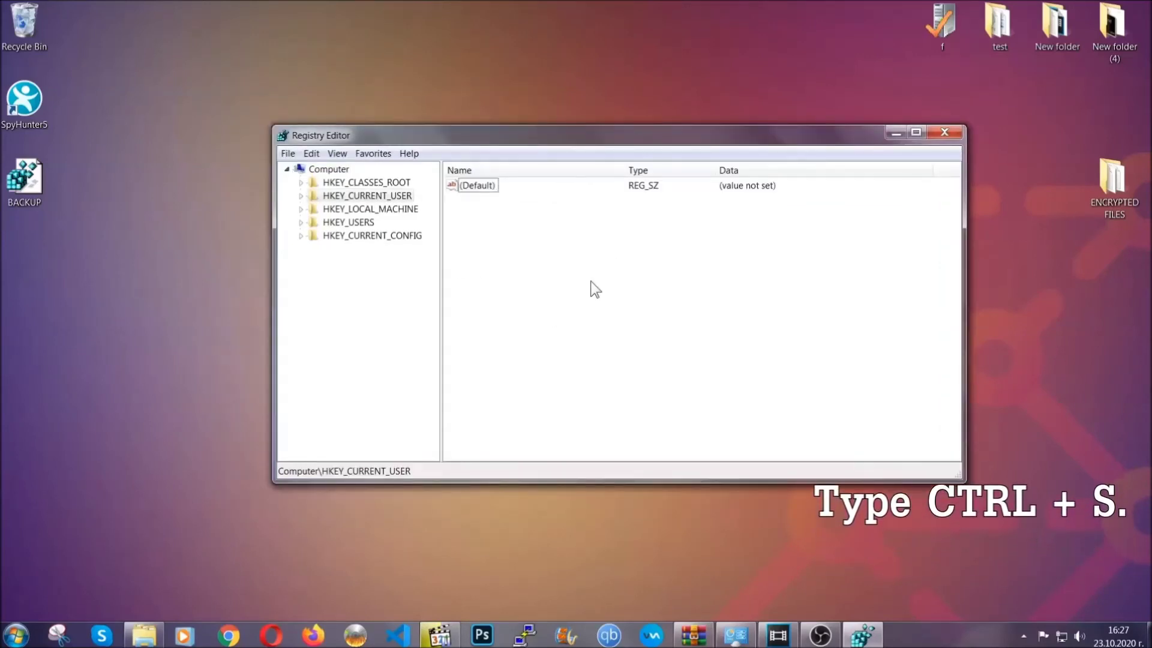
pyautogui.hotkey('ctrl', 'f')
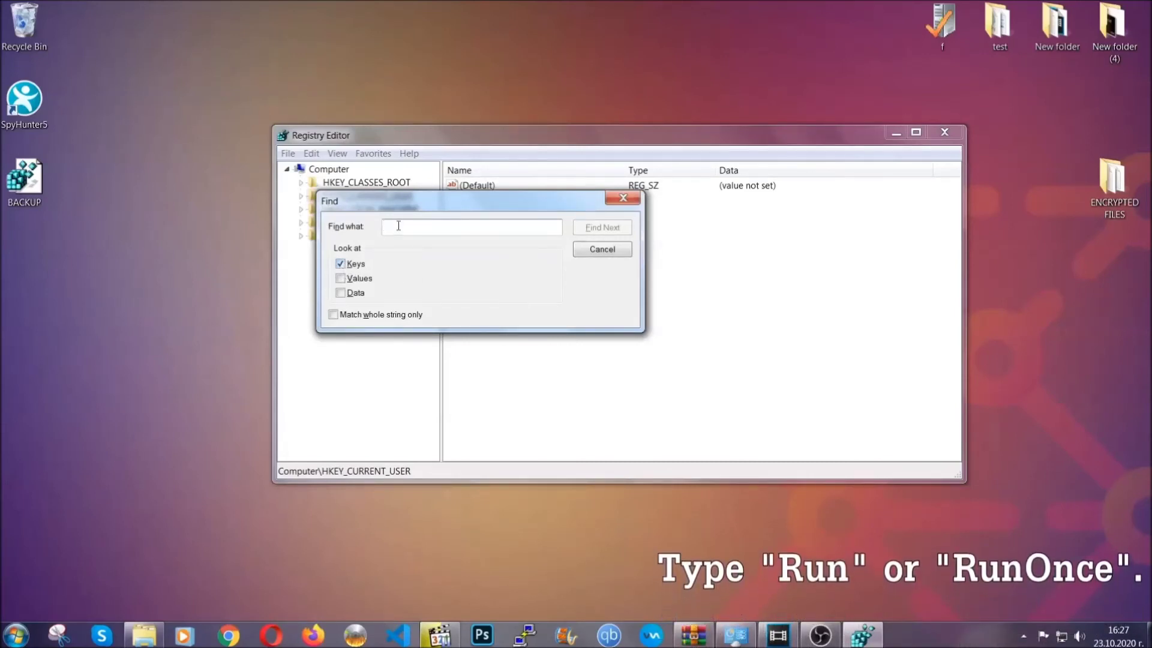
pyautogui.write('RunOnce')
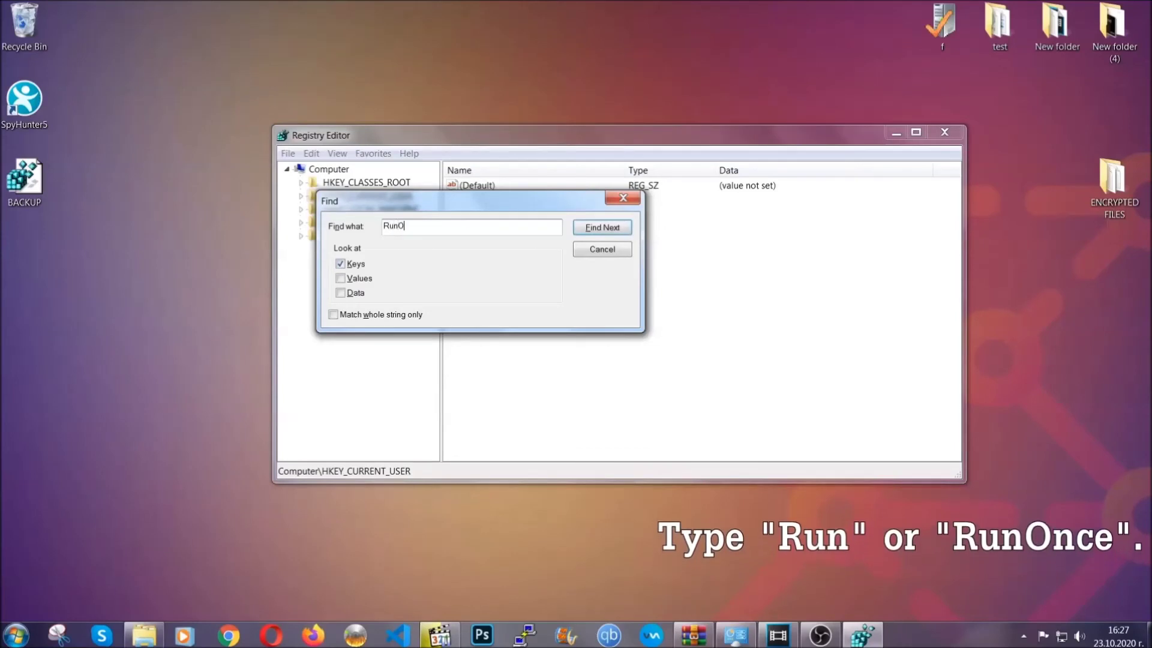
# Step: Run the RunOnce search and show the values in the current user's Run key
pyautogui.click(616, 231)
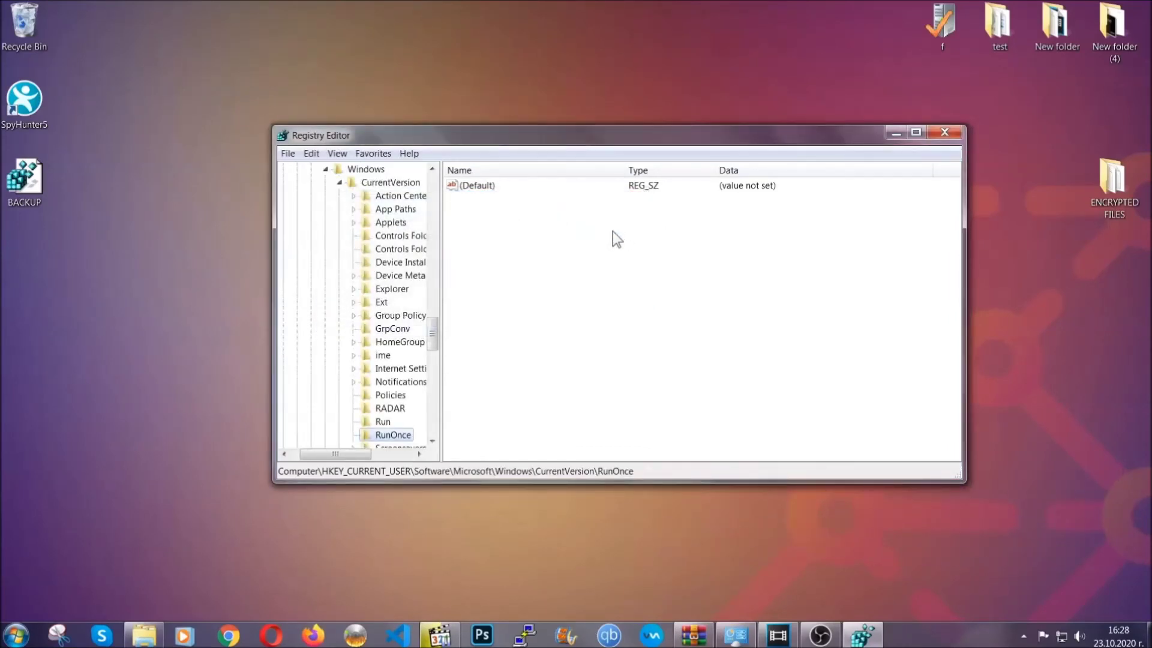
pyautogui.moveTo(439, 324); pyautogui.dragTo(437, 352)
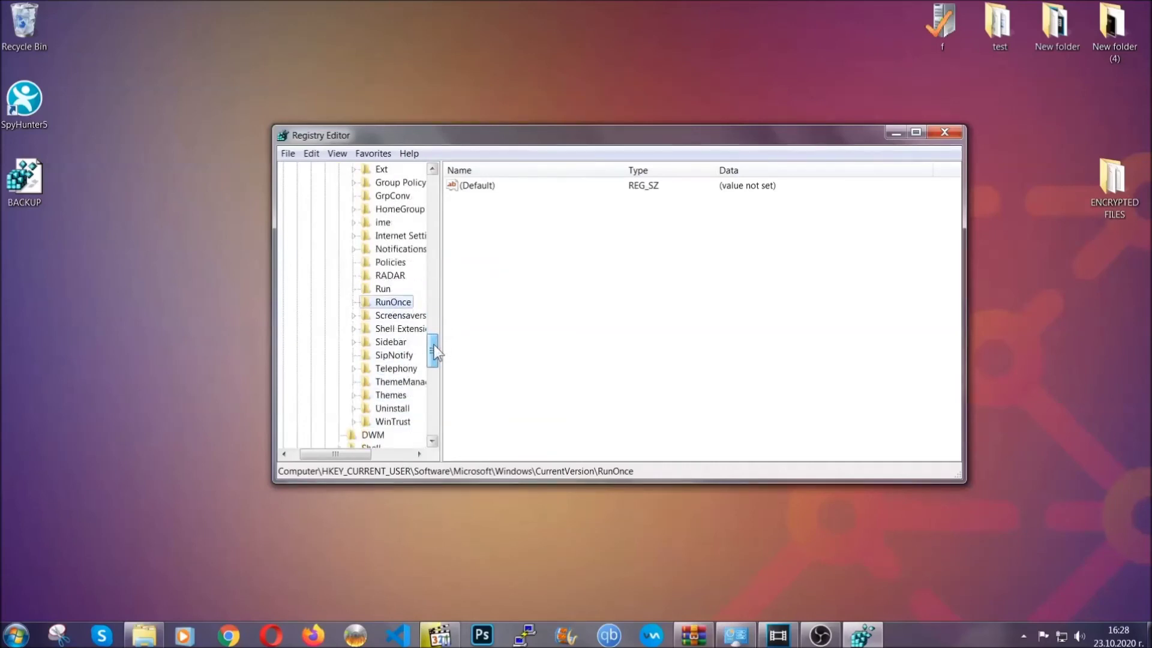
pyautogui.click(383, 289)
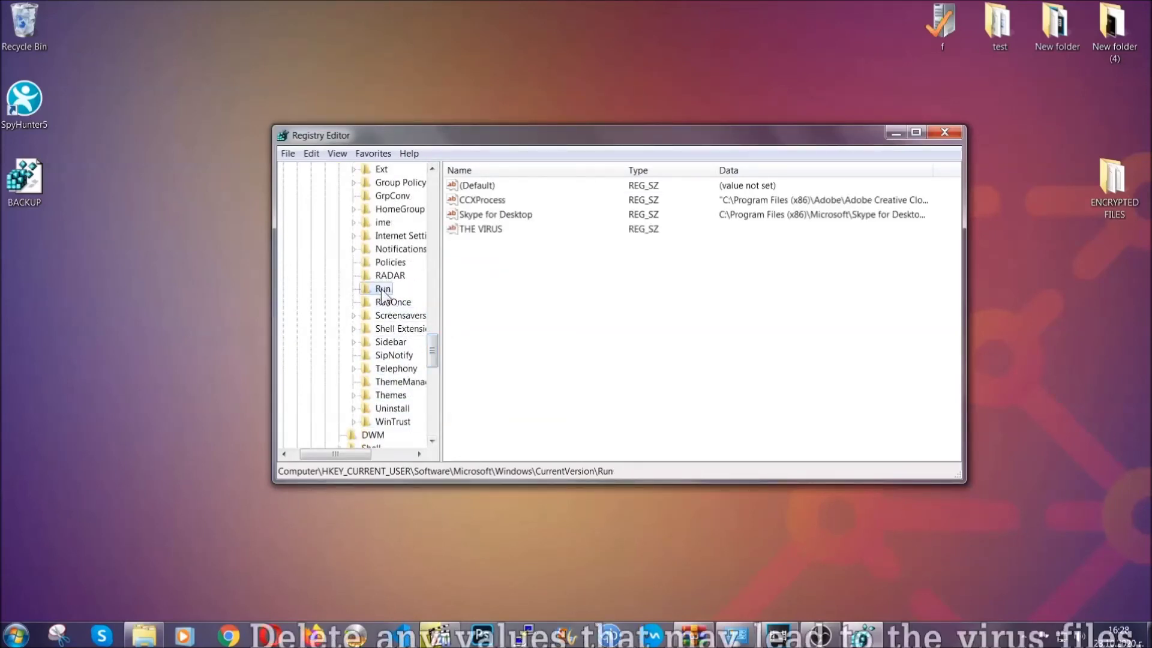
# Step: Permanently delete the THE VIRUS value and close Registry Editor
pyautogui.click(472, 230)
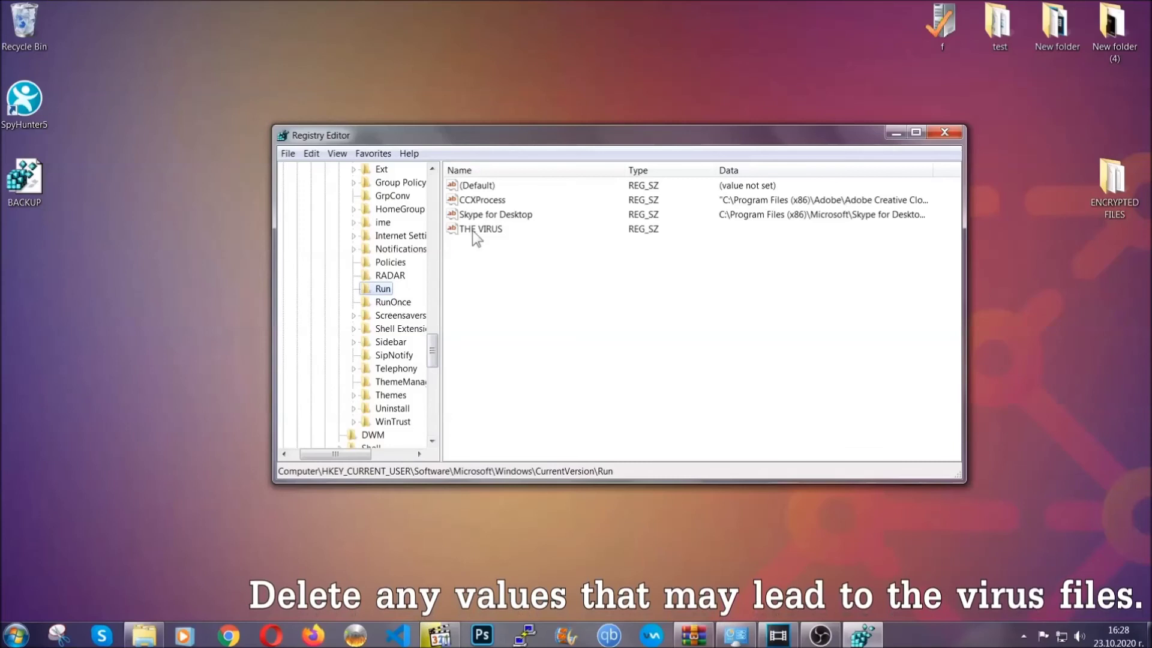
pyautogui.rightClick(472, 232)
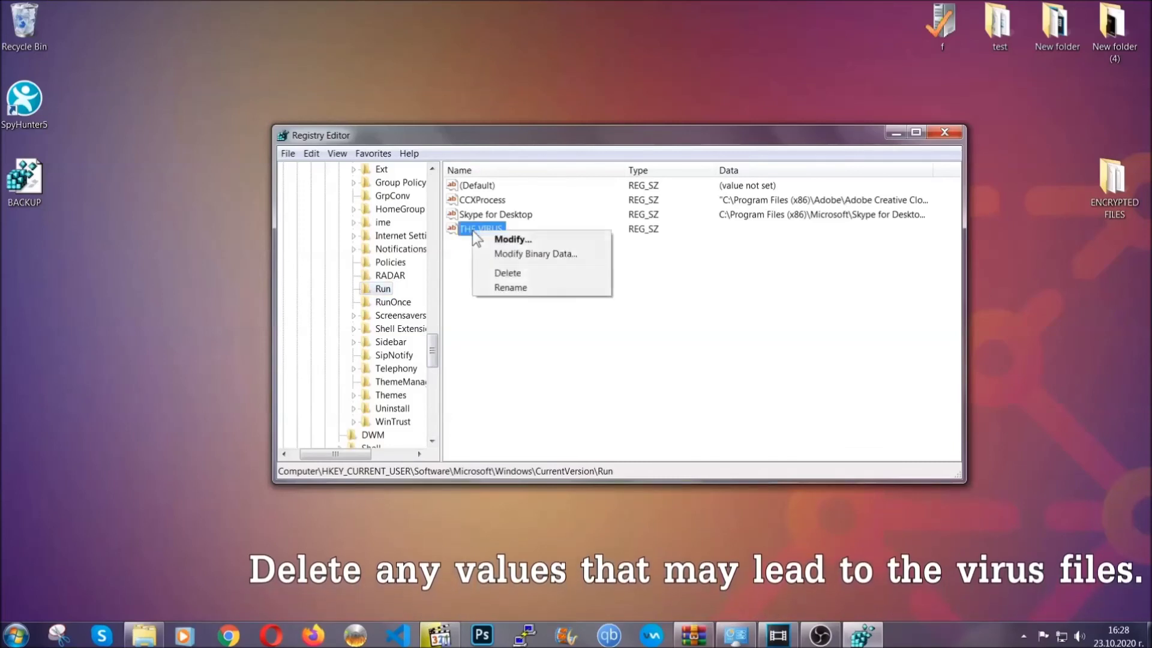
pyautogui.click(498, 272)
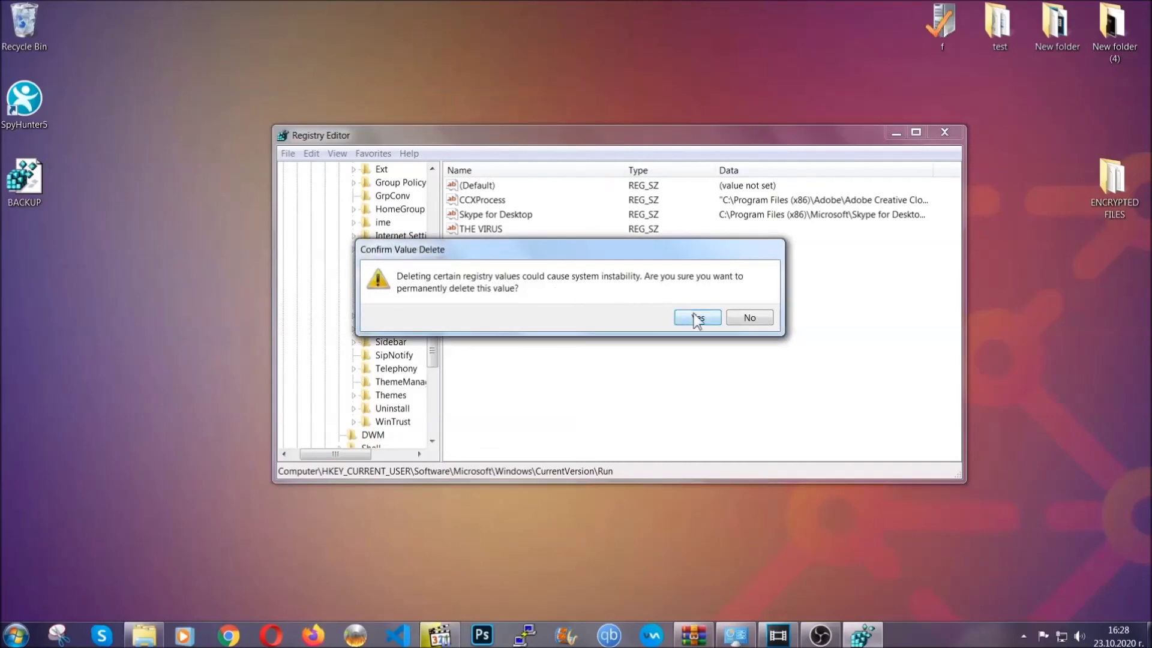
pyautogui.click(697, 318)
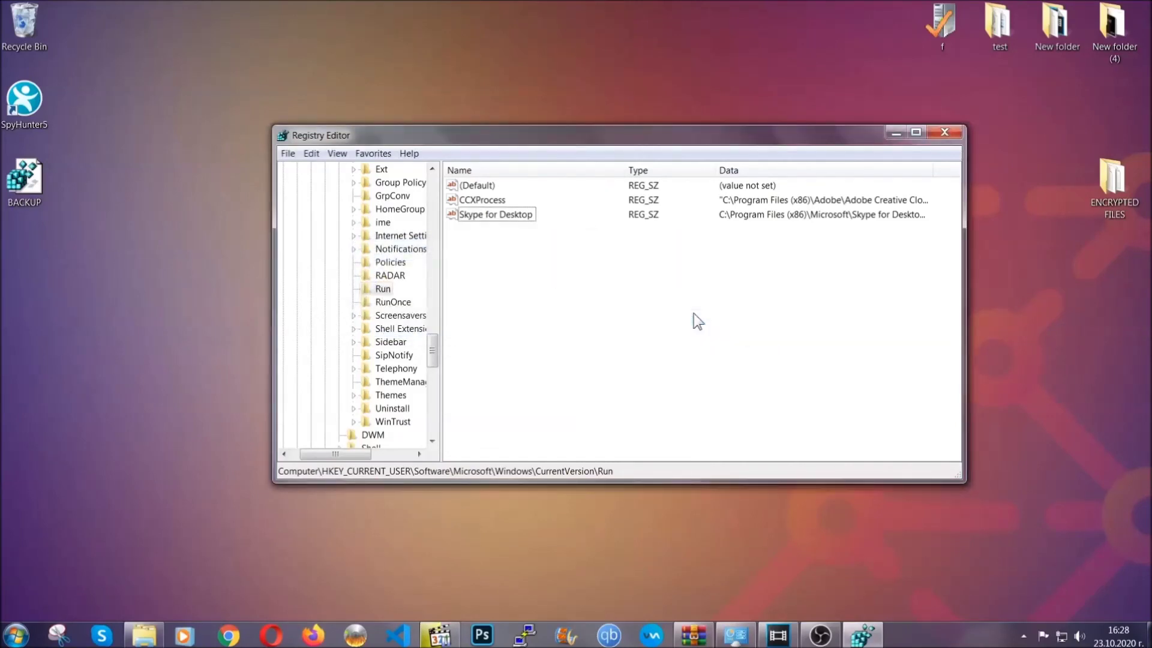
pyautogui.click(949, 130)
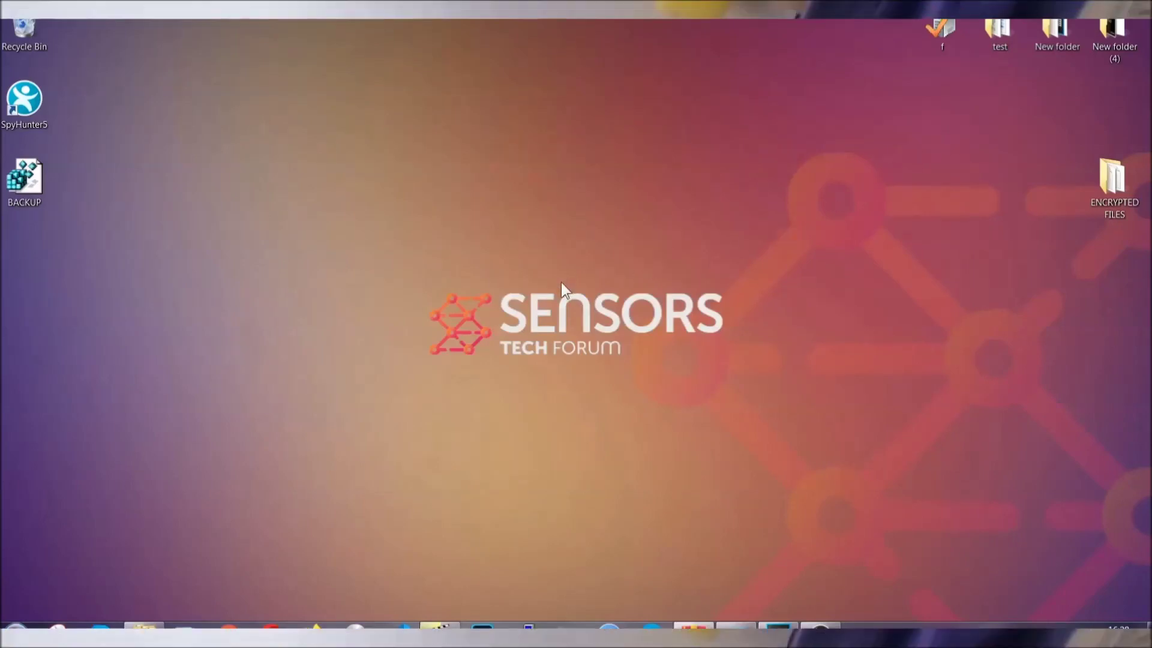